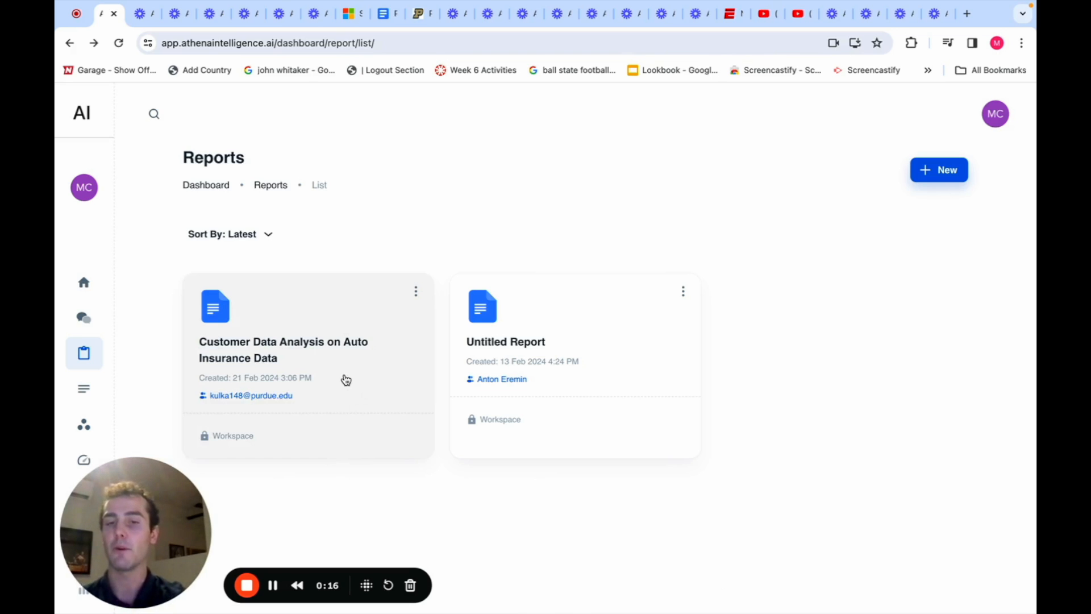
Open the Customer Data Analysis on Auto Insurance Data report and skim its code, explanations and executive summary.
click(342, 378)
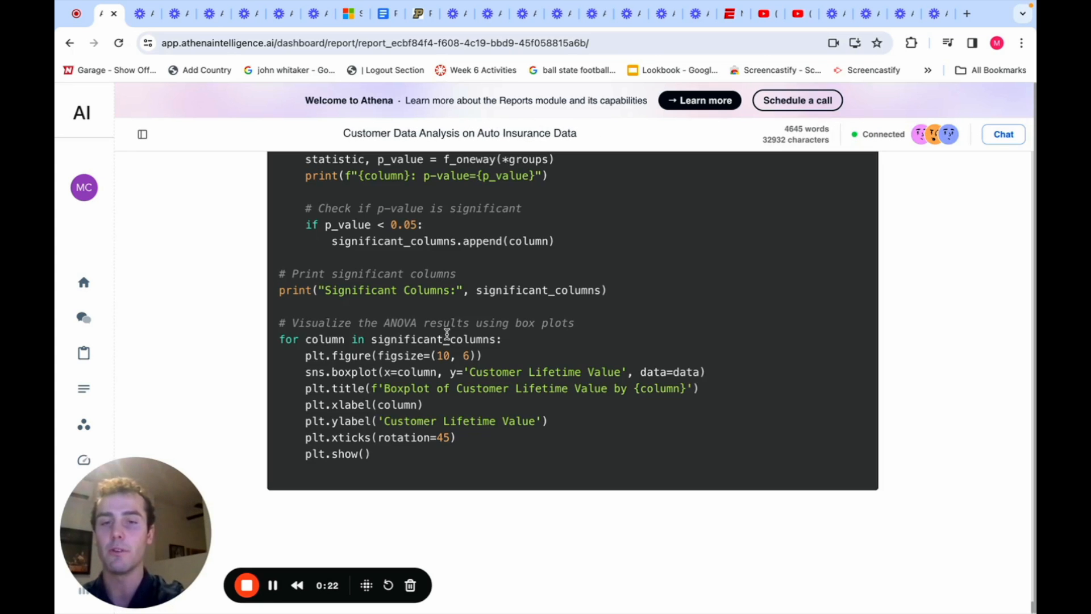
scroll(510, 323, up, 16)
scroll(510, 324, down, 11)
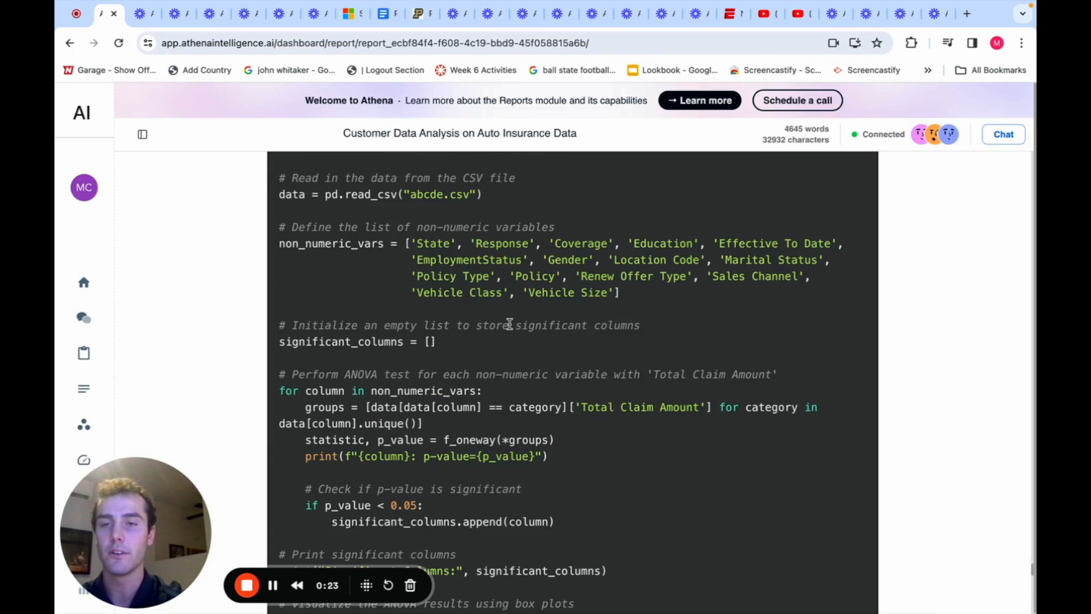
scroll(510, 324, up, 20)
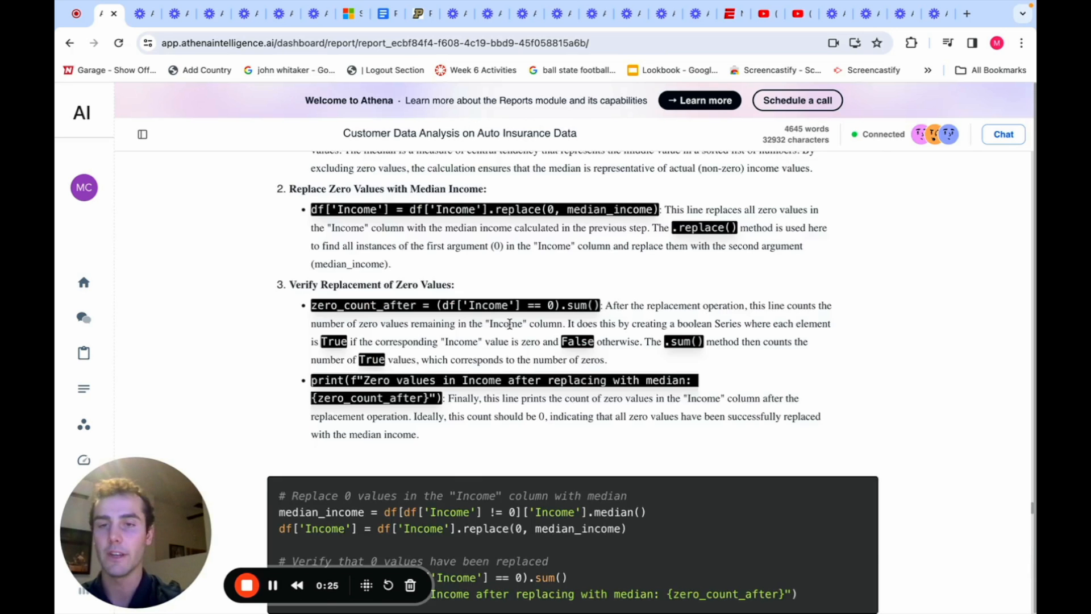
scroll(509, 324, down, 15)
scroll(509, 327, down, 20)
scroll(510, 324, up, 20)
scroll(509, 324, down, 2)
scroll(509, 324, down, 1)
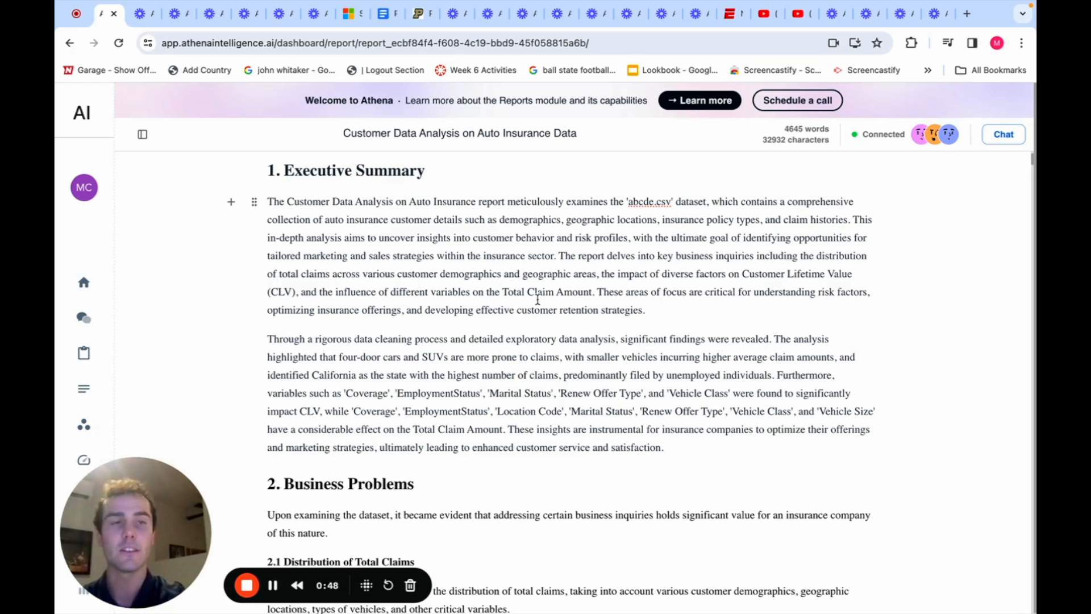
Open the chat beside the report and ask "Whats an average claim amount?".
click(1003, 135)
click(814, 554)
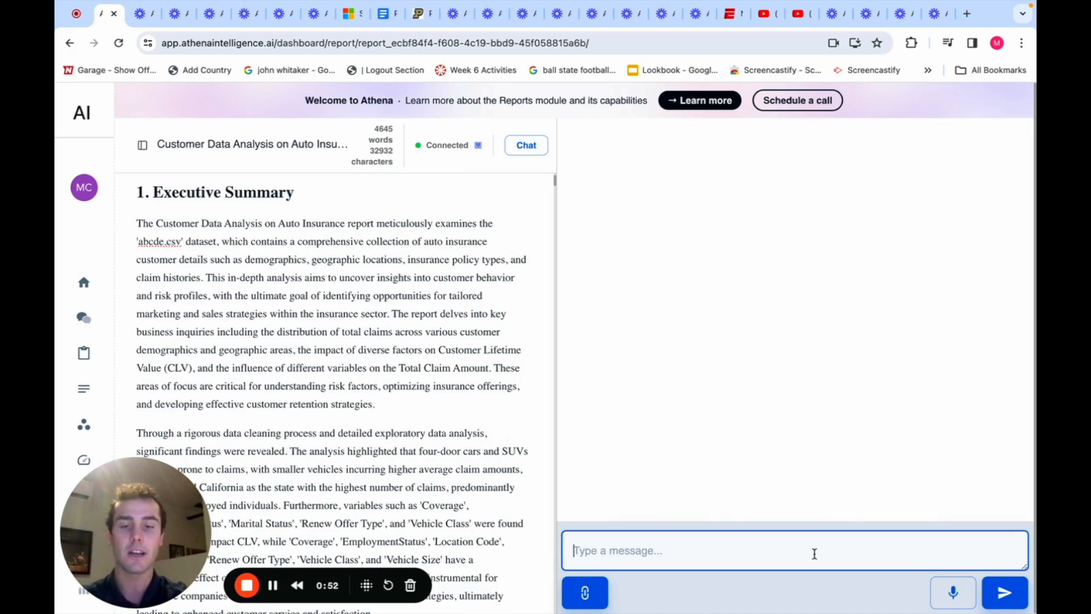
text(Whats an average claim a)
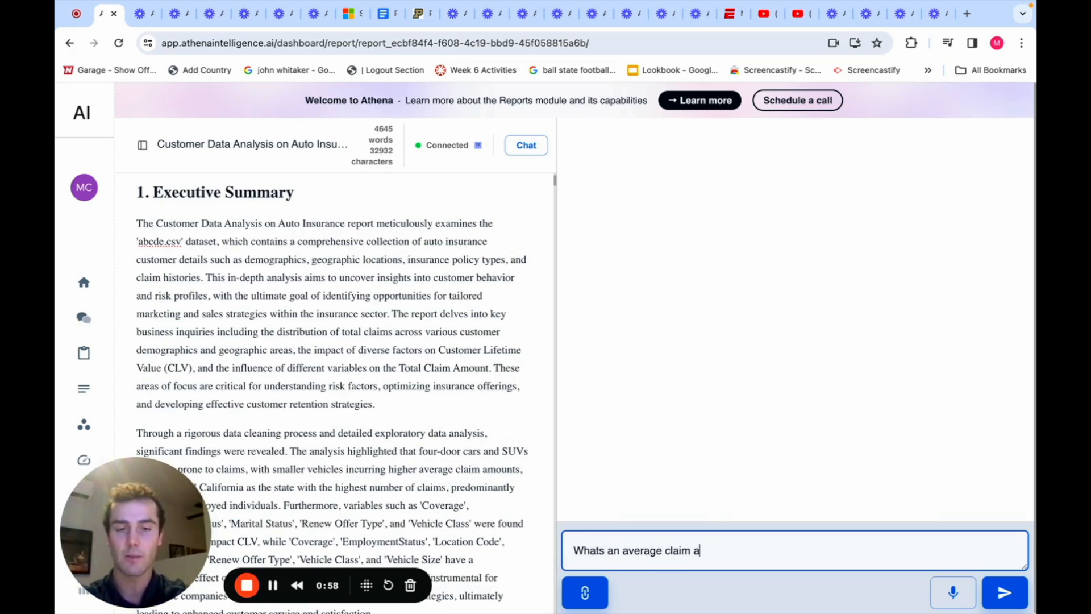
key(Return)
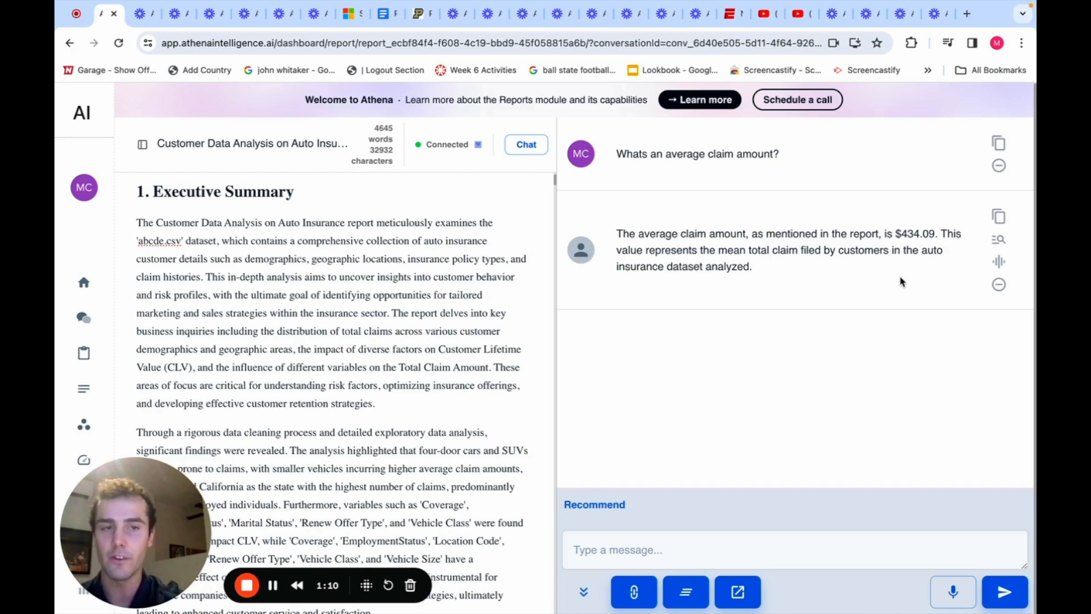
Ask the report chat "Can you make me a diagram showing the relationships between variables in my dataset?" and review the answer.
click(641, 539)
text(Can you make )
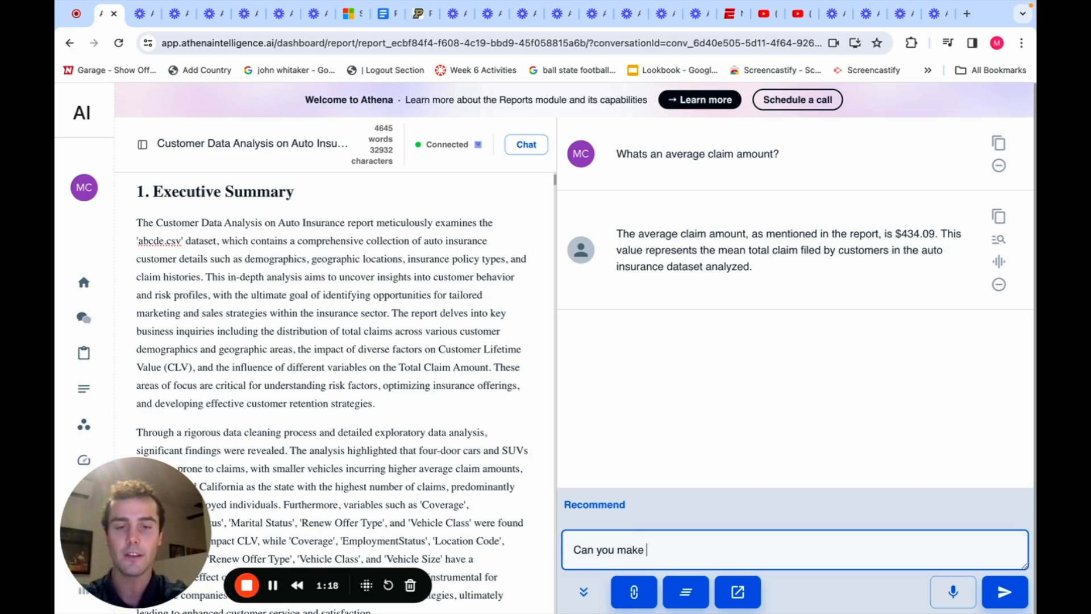
text(me a diagram showing the relationships between variables in m)
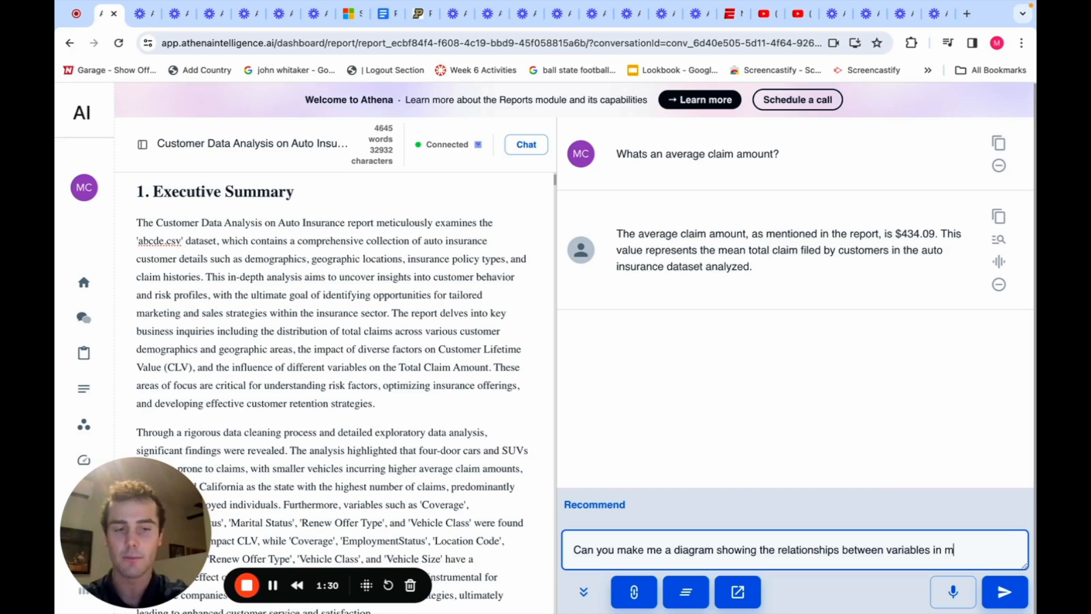
text(dataset?)
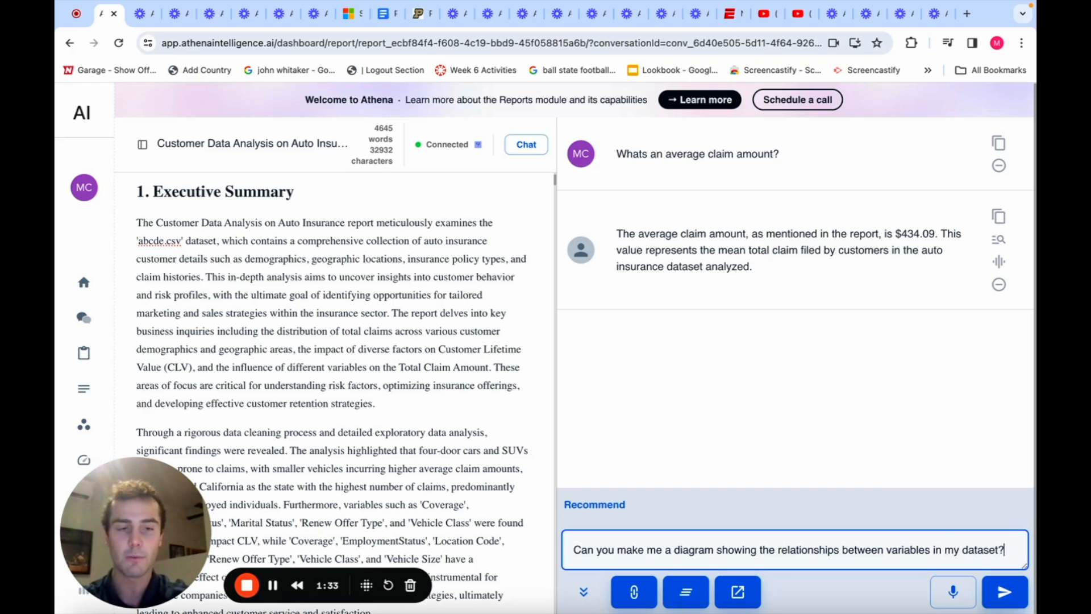
key(Return)
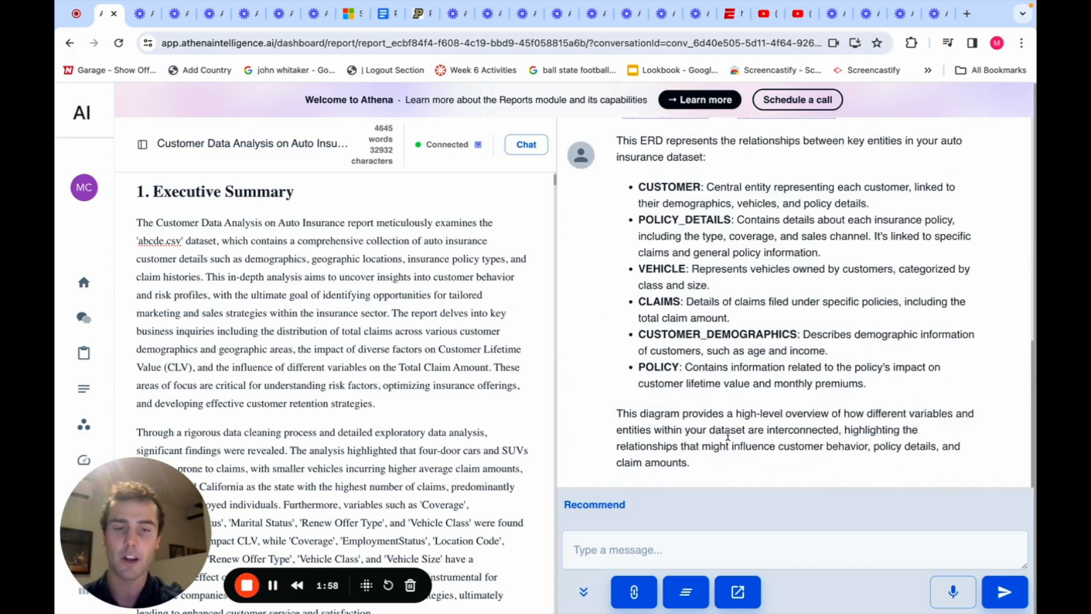
scroll(728, 435, up, 5)
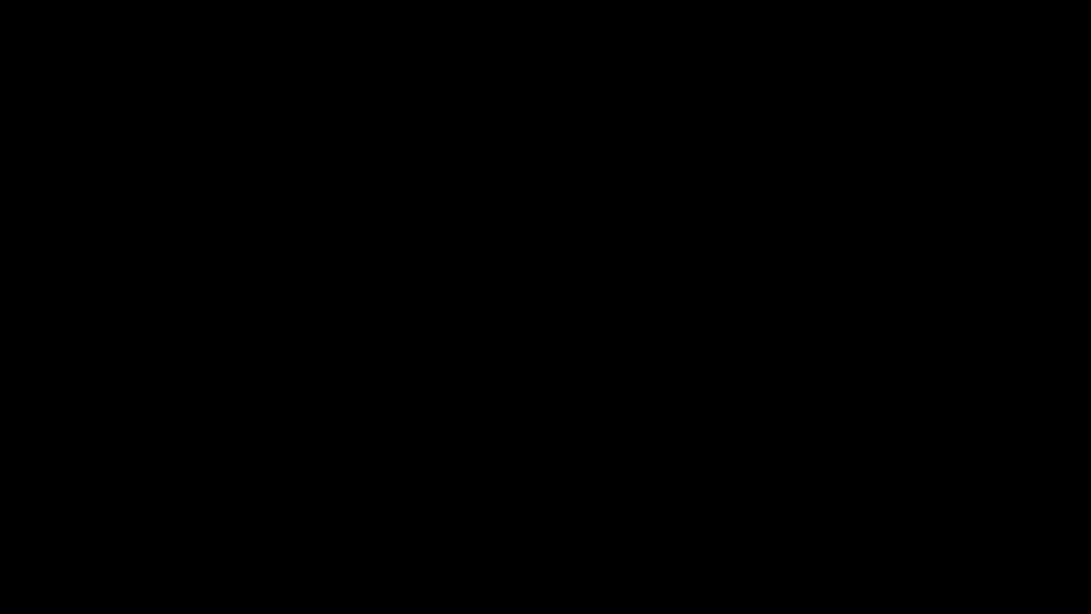
Read the report's Business Problems section, focusing on section 2.1 about the distribution of total claims.
scroll(705, 431, up, 5)
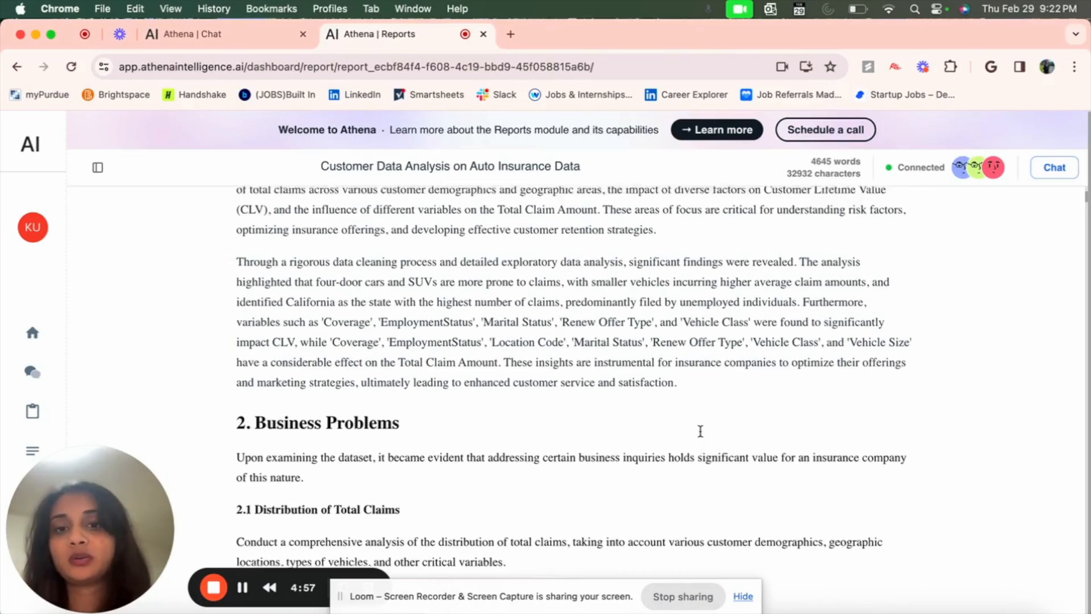
scroll(700, 431, down, 5)
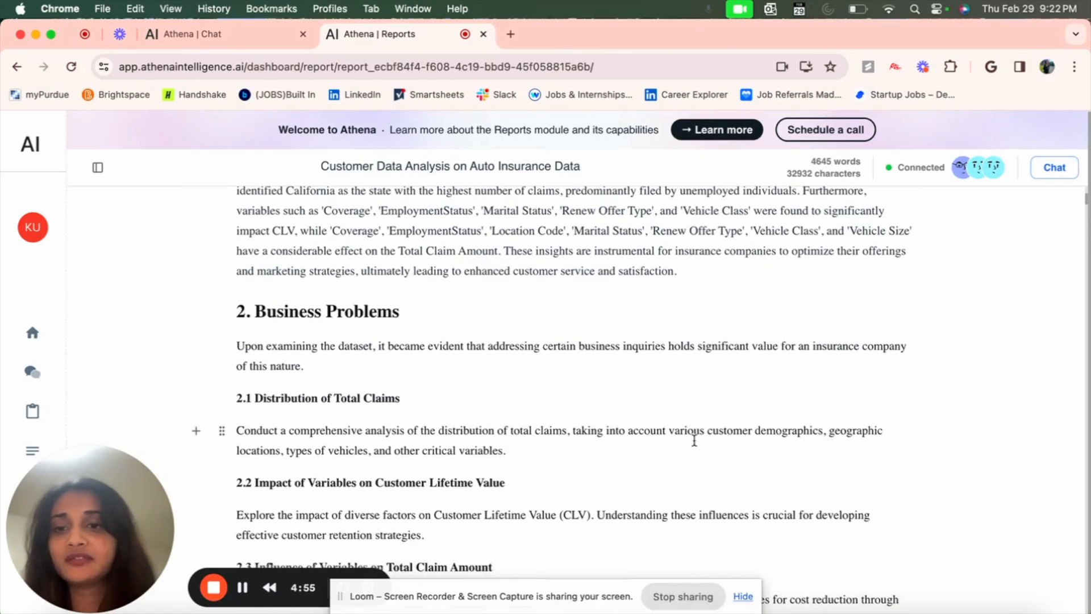
scroll(691, 442, down, 1)
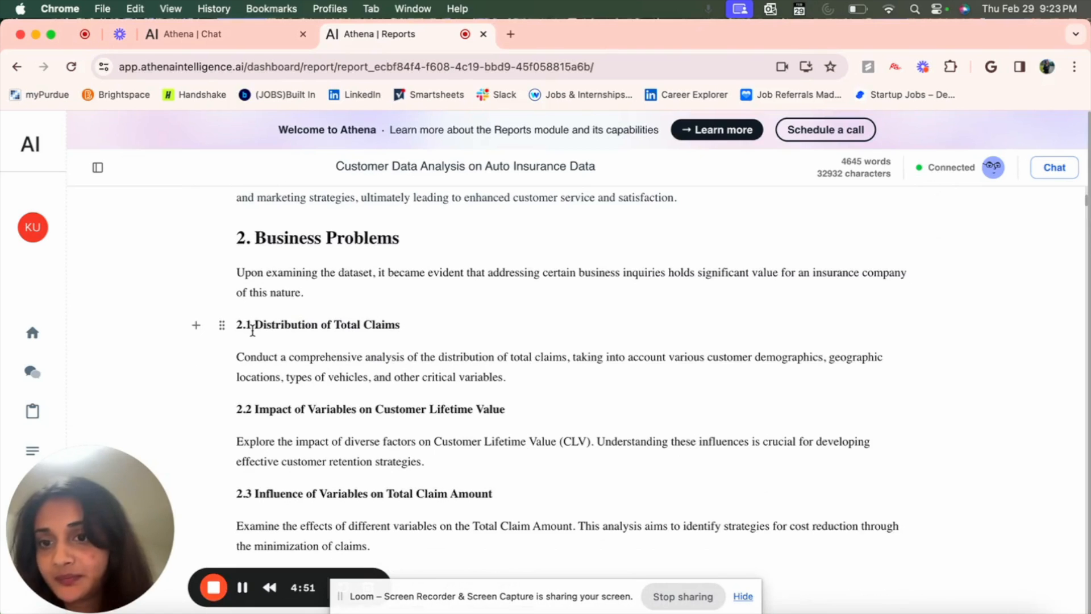
drag(254, 327, 386, 330)
drag(710, 377, 805, 363)
click(300, 393)
drag(287, 382, 373, 385)
click(499, 406)
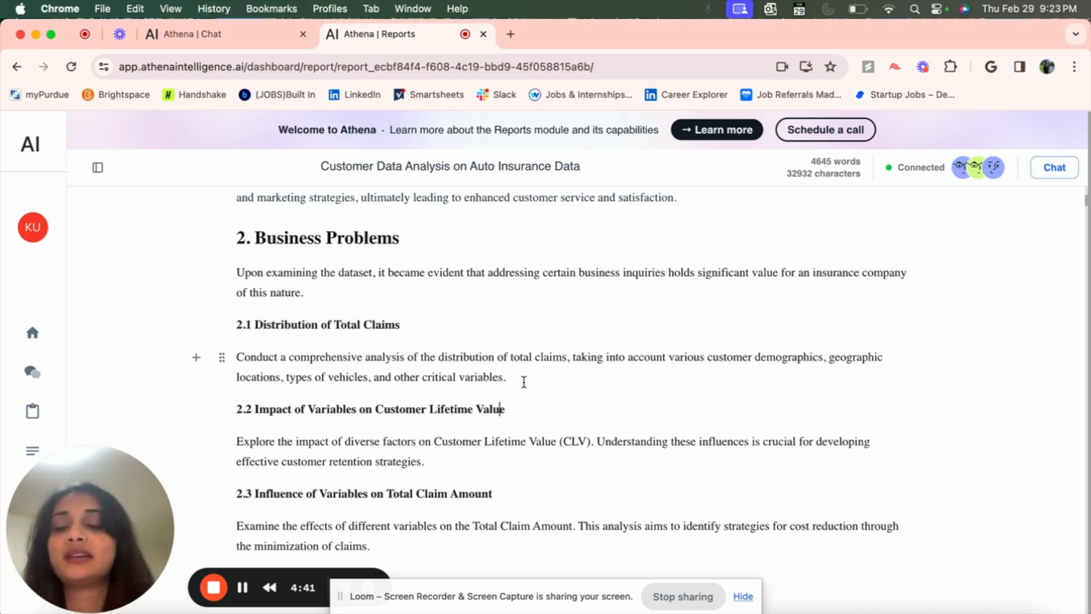
Switch to the existing Athena chat conversation and check which dataset is selected in its dataset configuration.
click(227, 35)
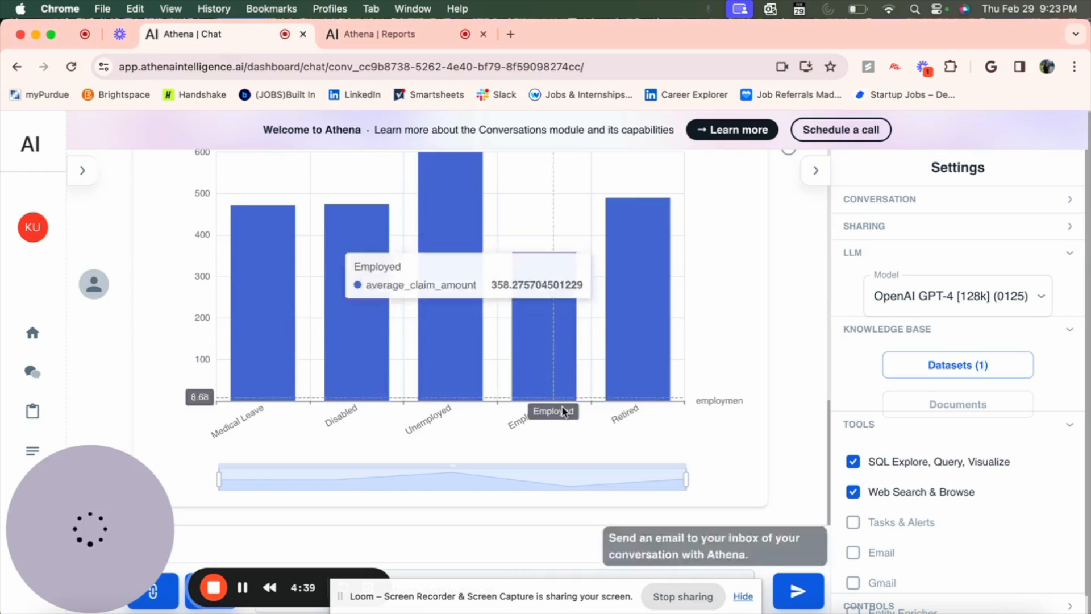
scroll(564, 412, up, 5)
drag(117, 525, 788, 479)
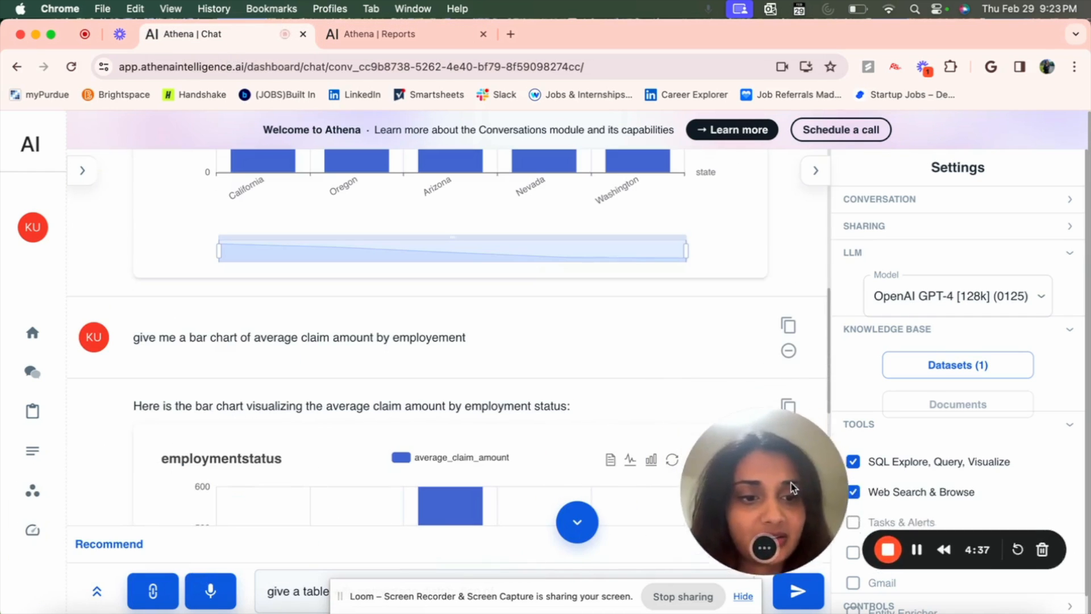
click(926, 363)
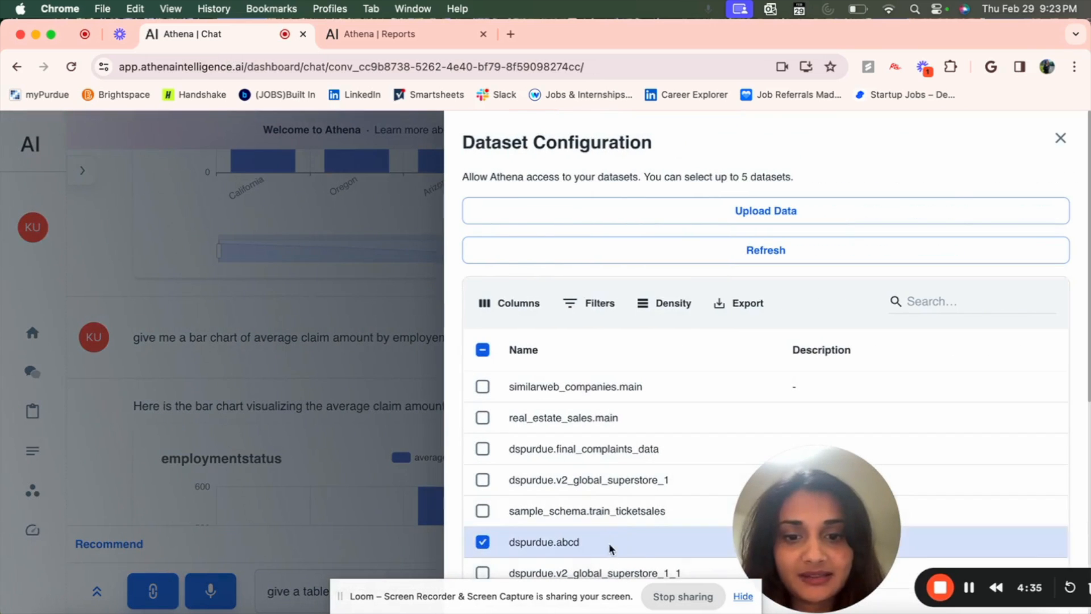
click(1060, 138)
Examine the chat's bar chart of total claims by state together with the prompt that requested it.
scroll(480, 307, up, 7)
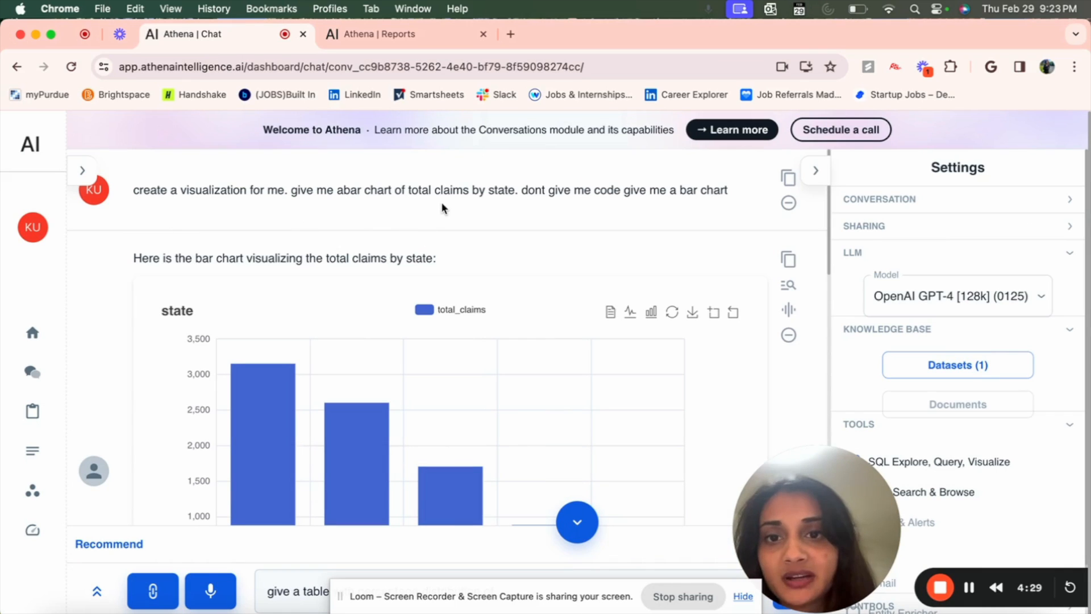
scroll(444, 215, down, 4)
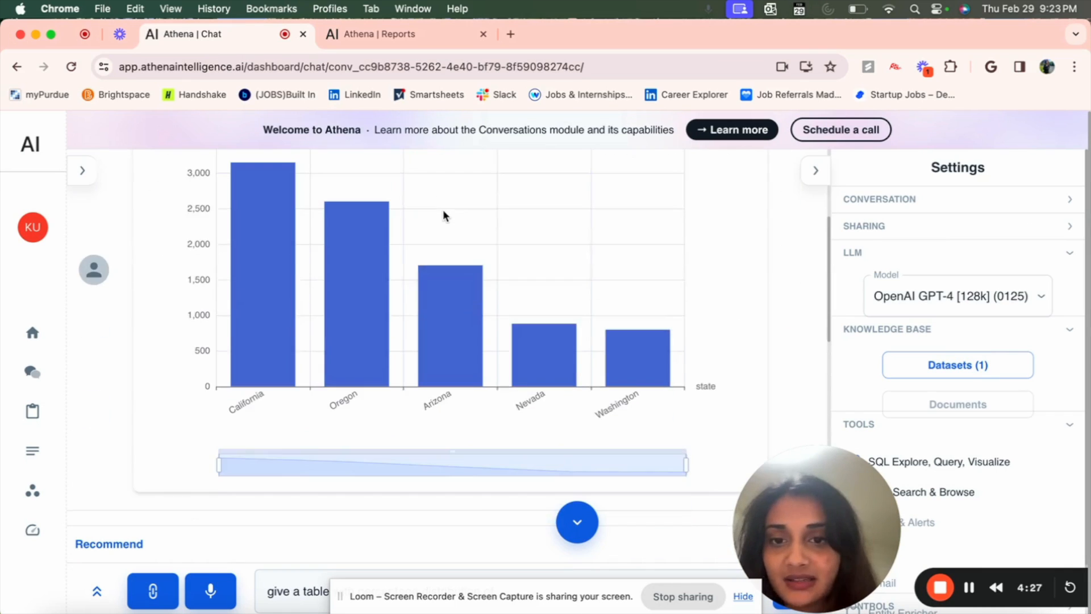
scroll(516, 390, up, 2)
scroll(516, 385, down, 2)
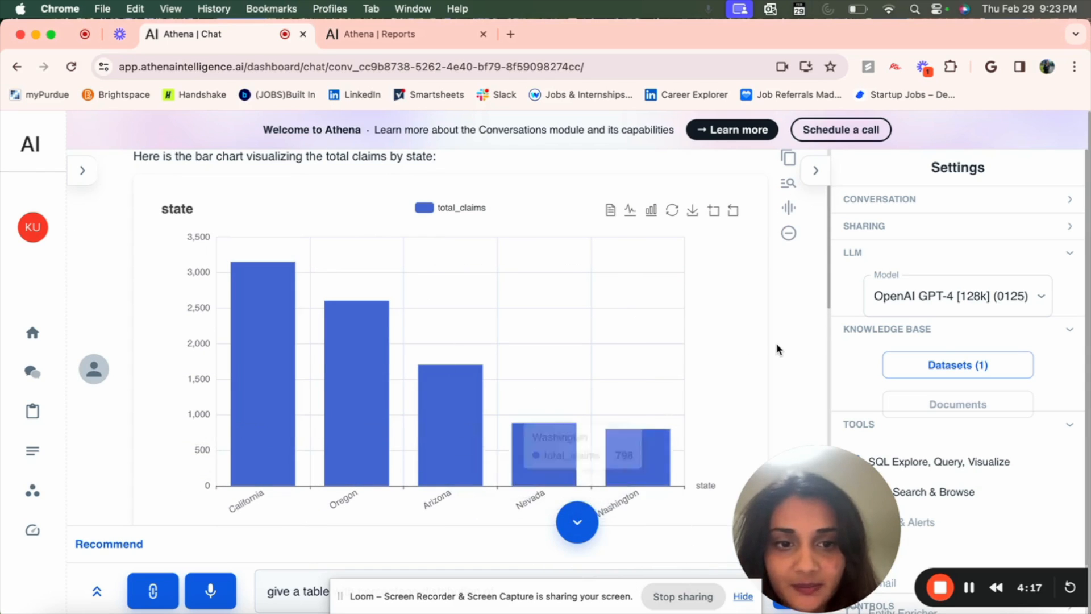
Examine the bar chart of average claim amount by employment status, checking the values for unemployed and employed customers.
scroll(637, 365, down, 6)
scroll(636, 365, down, 2)
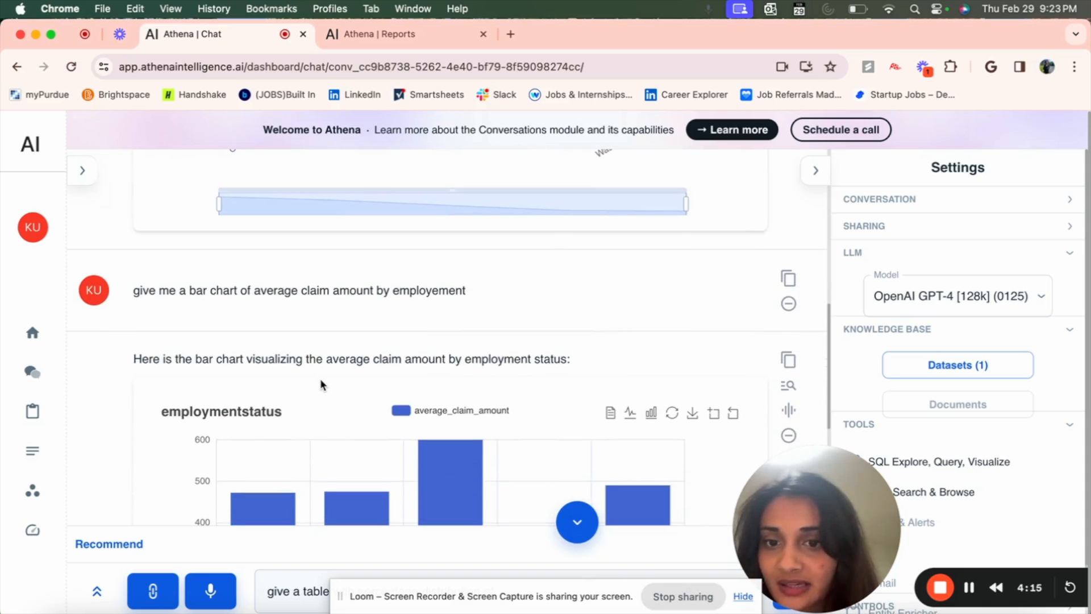
scroll(318, 382, down, 1)
scroll(321, 384, down, 1)
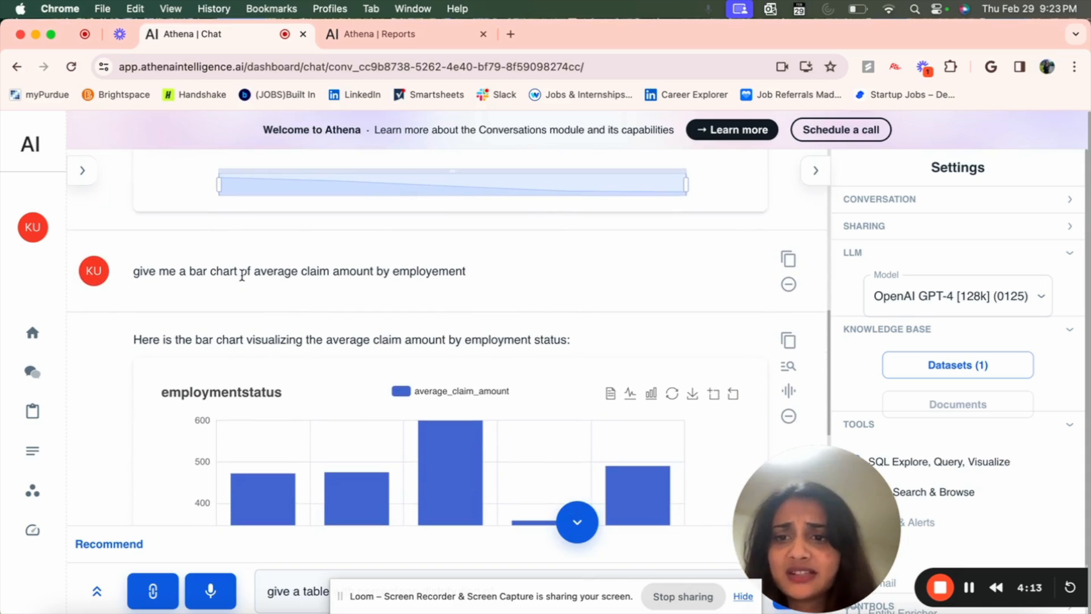
scroll(357, 310, down, 1)
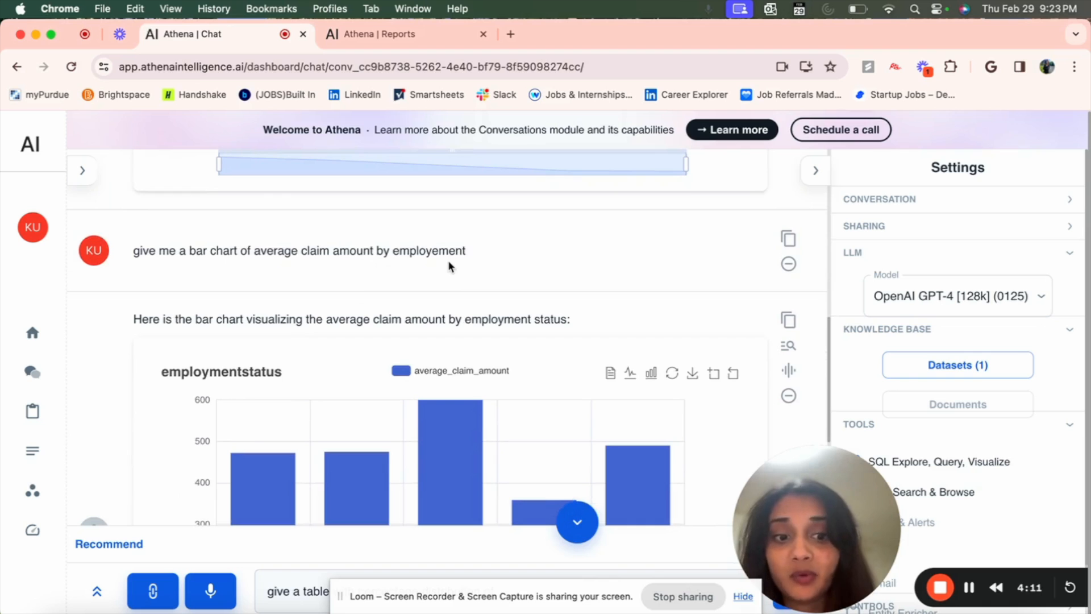
scroll(449, 265, down, 4)
scroll(448, 266, down, 2)
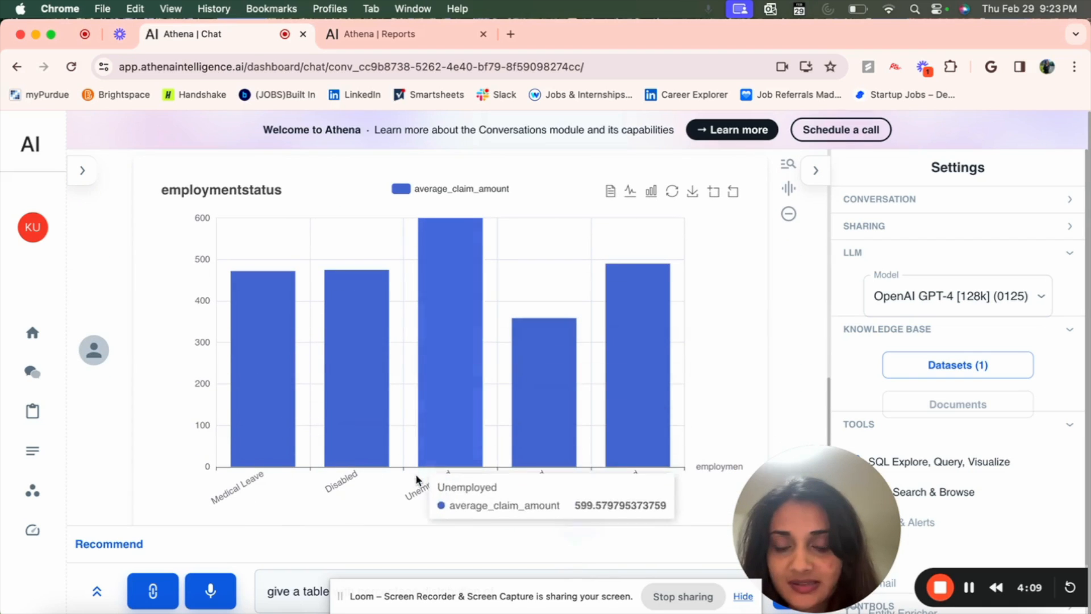
mouse_move(450, 457)
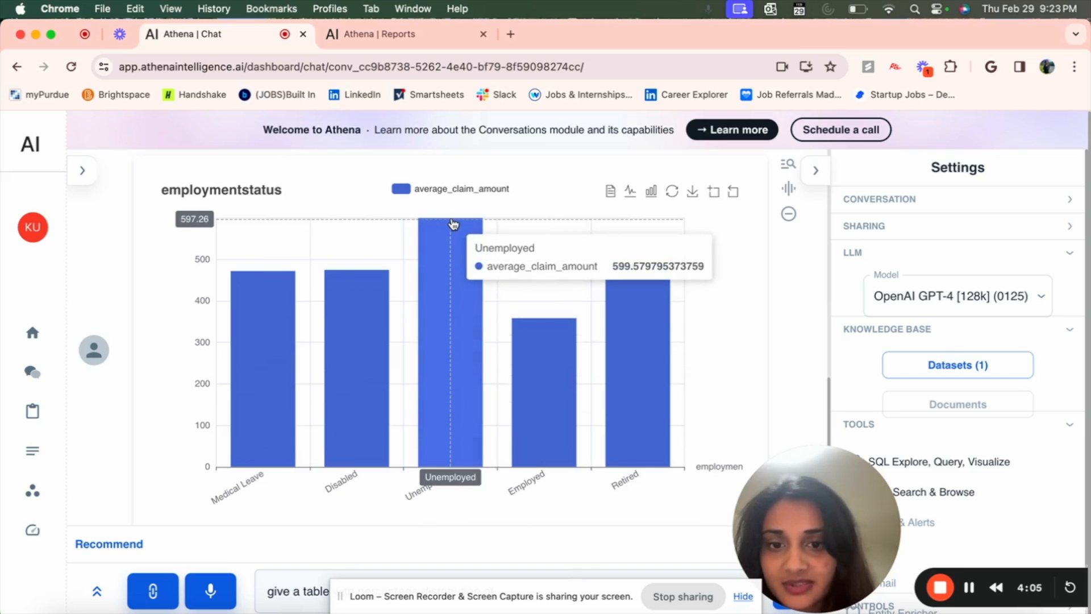
mouse_move(552, 468)
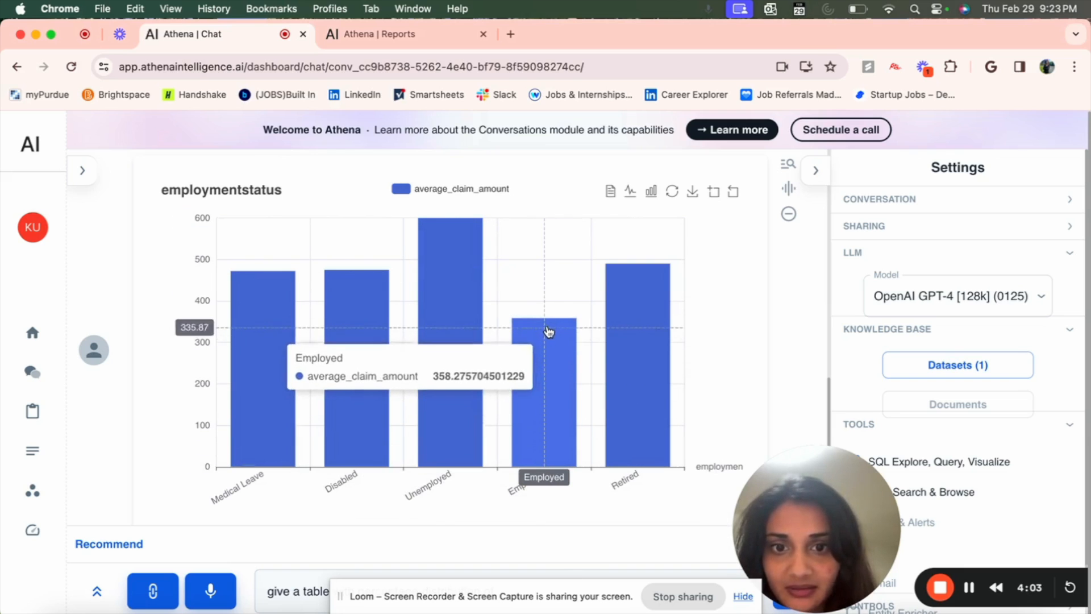
scroll(796, 348, down, 2)
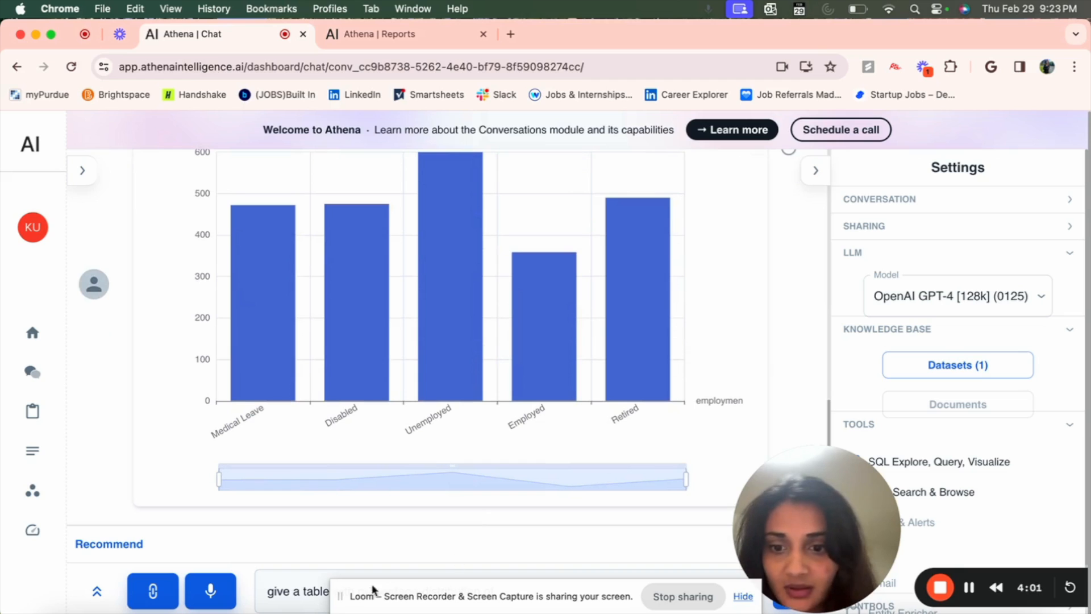
Complete the drafted prompt as "give a table with percentage distribution of total claims by vehicle class" and send it.
click(743, 596)
click(535, 592)
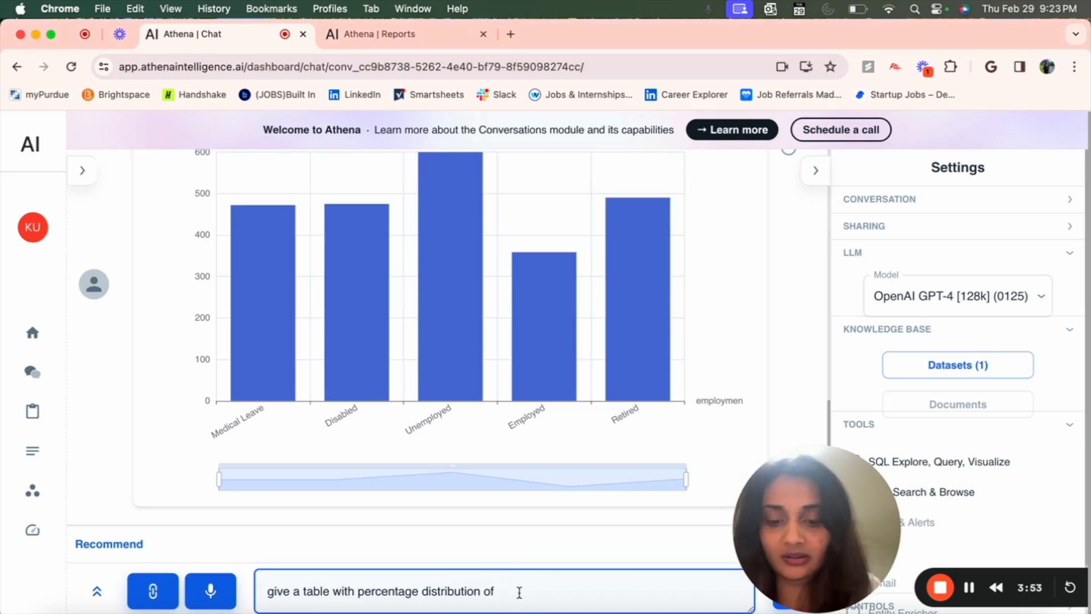
text(total claims by vehicle class)
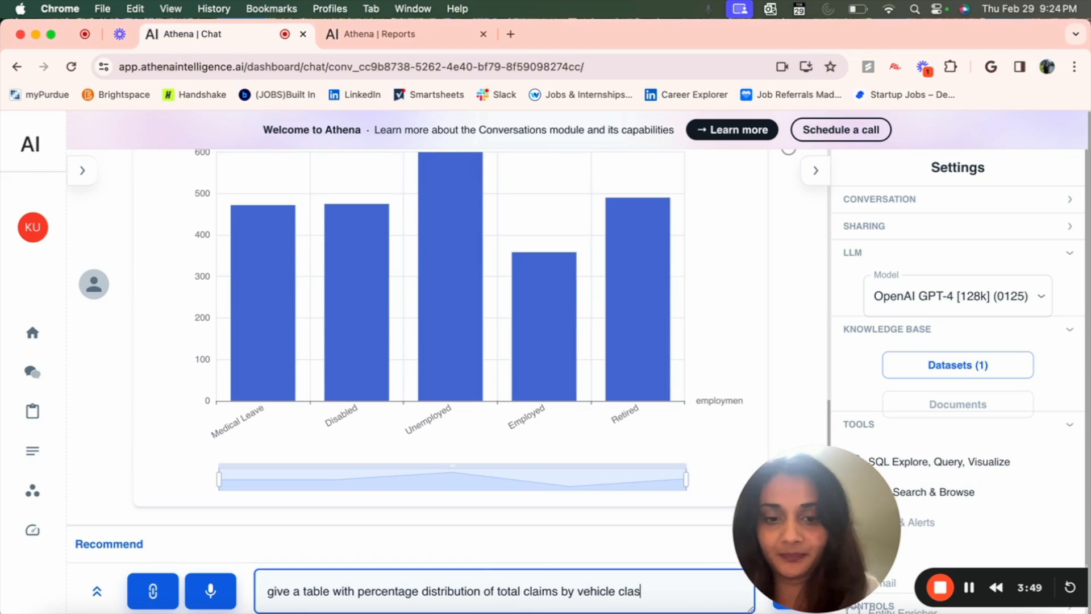
key(Return)
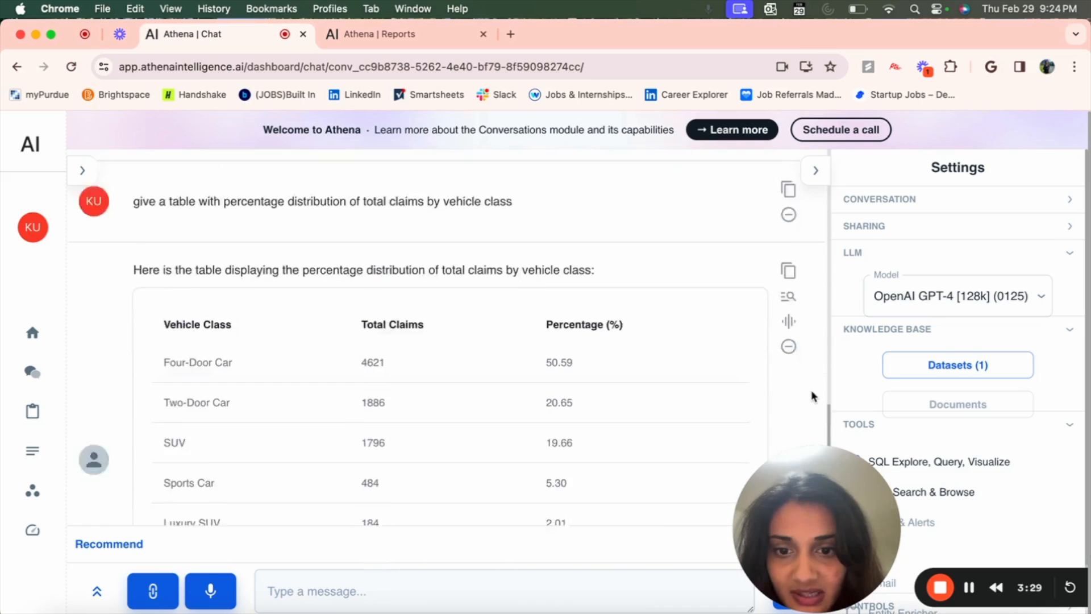
Examine the table of total claims and percentages by vehicle class, starting with its headings and the Four-Door Car row.
scroll(568, 370, down, 1)
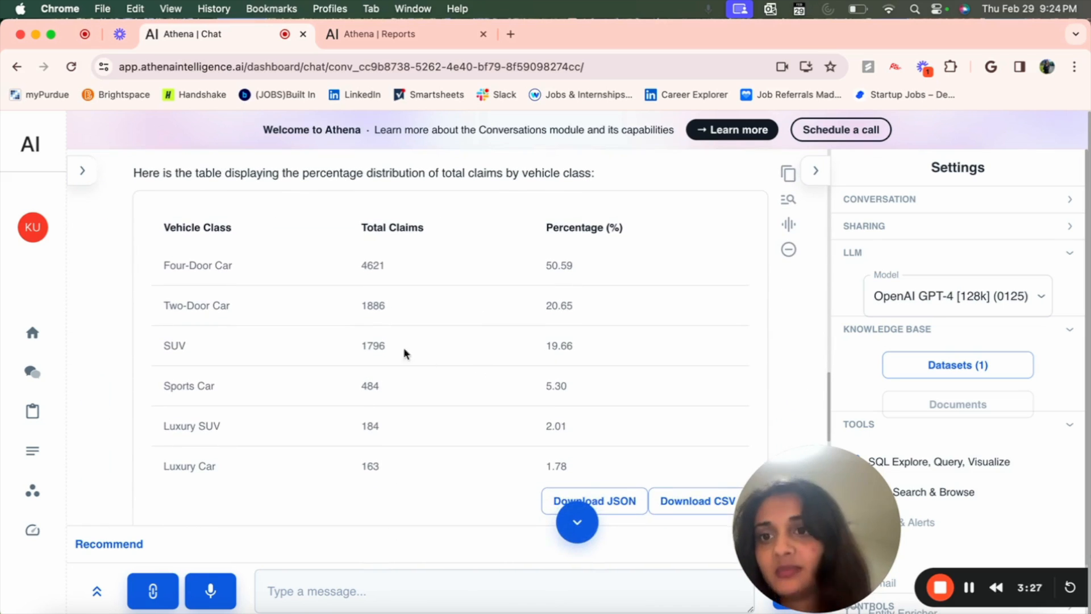
drag(161, 228, 239, 294)
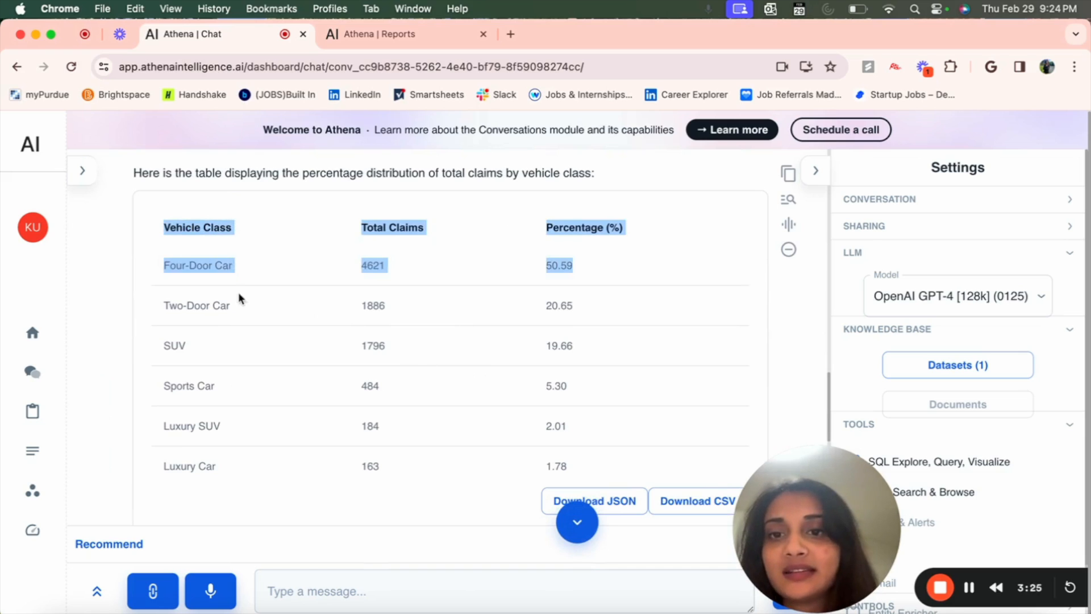
click(402, 316)
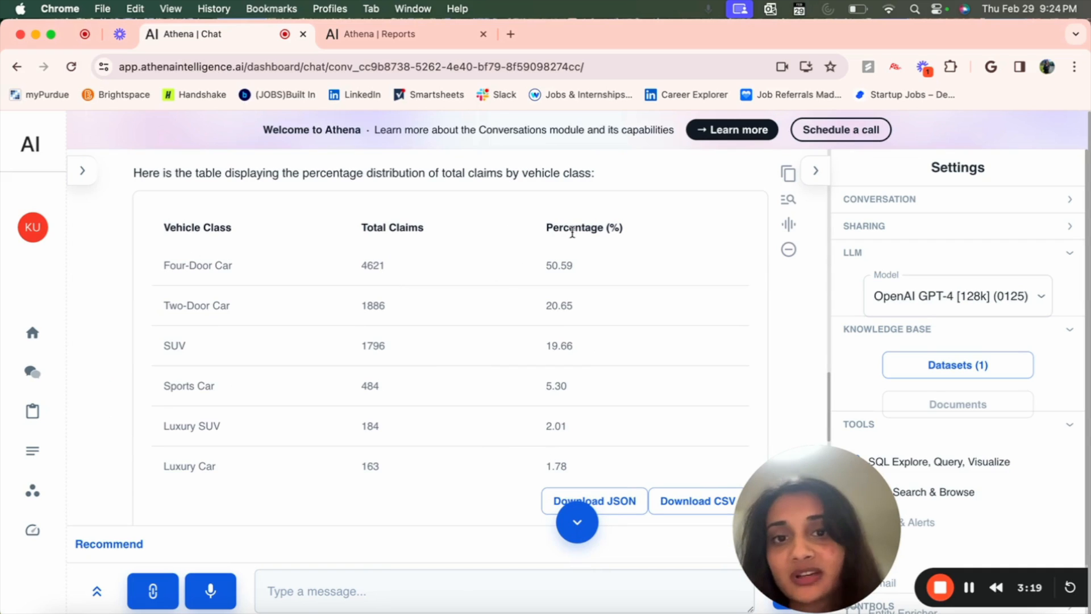
Compare the Four-Door Car and Luxury Car rows in the table of claims by vehicle class.
drag(161, 267, 243, 275)
drag(163, 466, 216, 467)
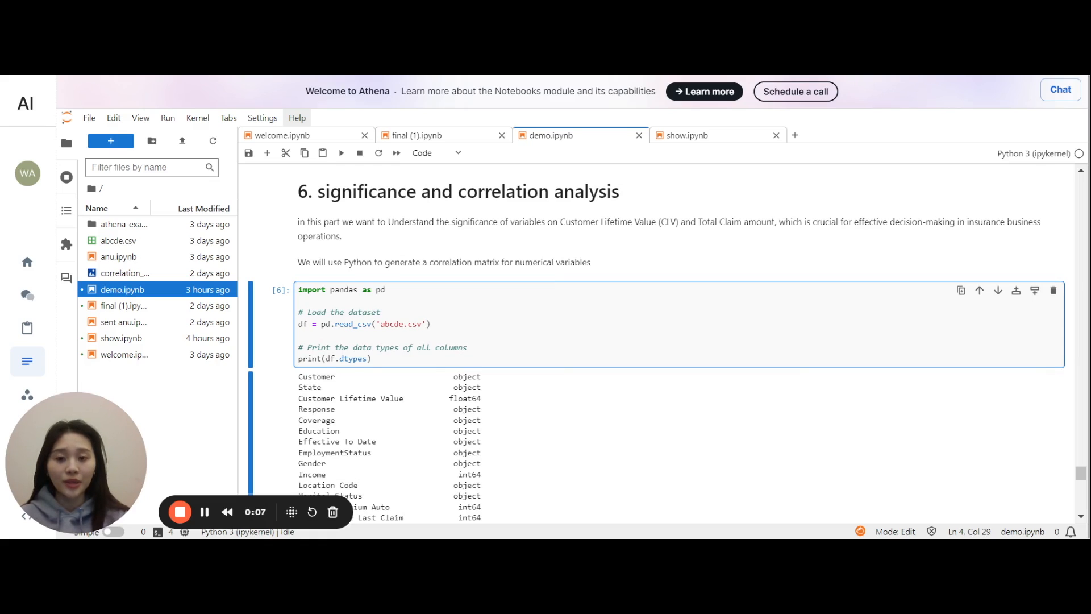
Open the chat beside demo.ipynb and review the significance and correlation analysis section, including the data-type code and its output.
mouse_move(31, 105)
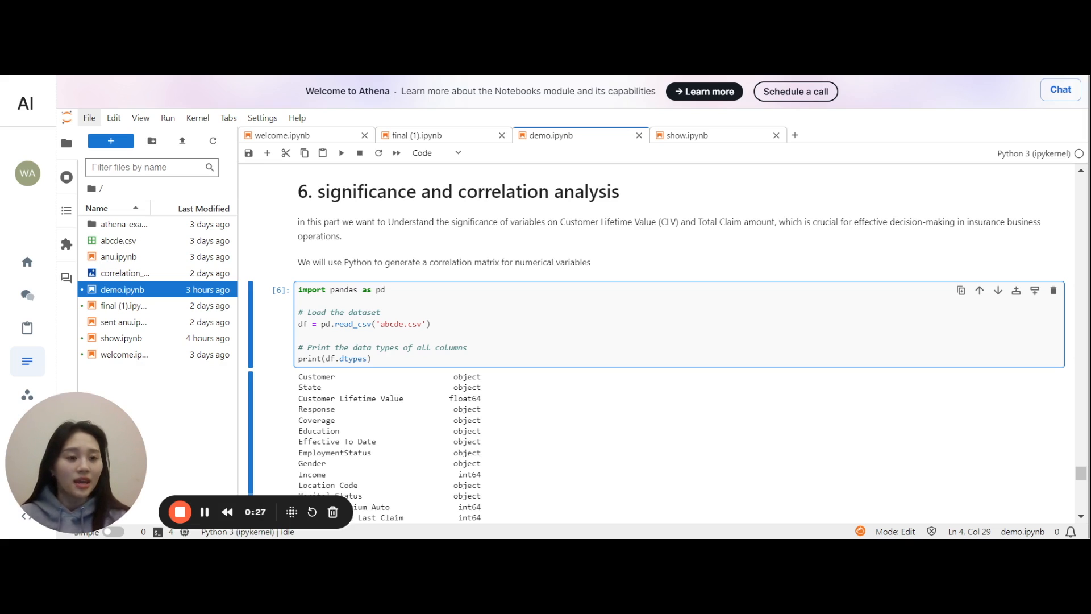
click(1060, 91)
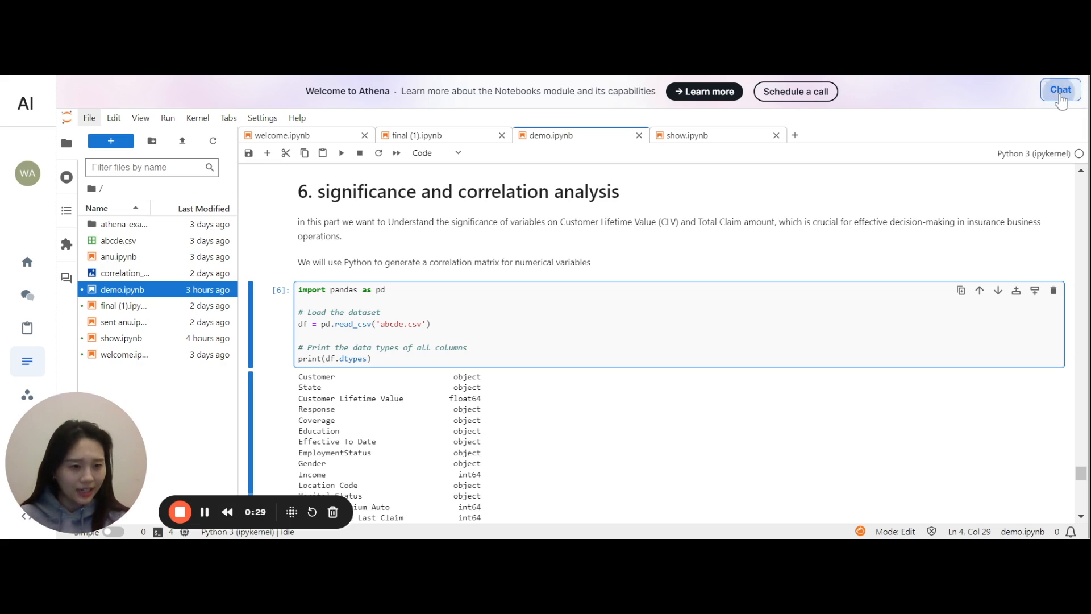
scroll(882, 203, up, 10)
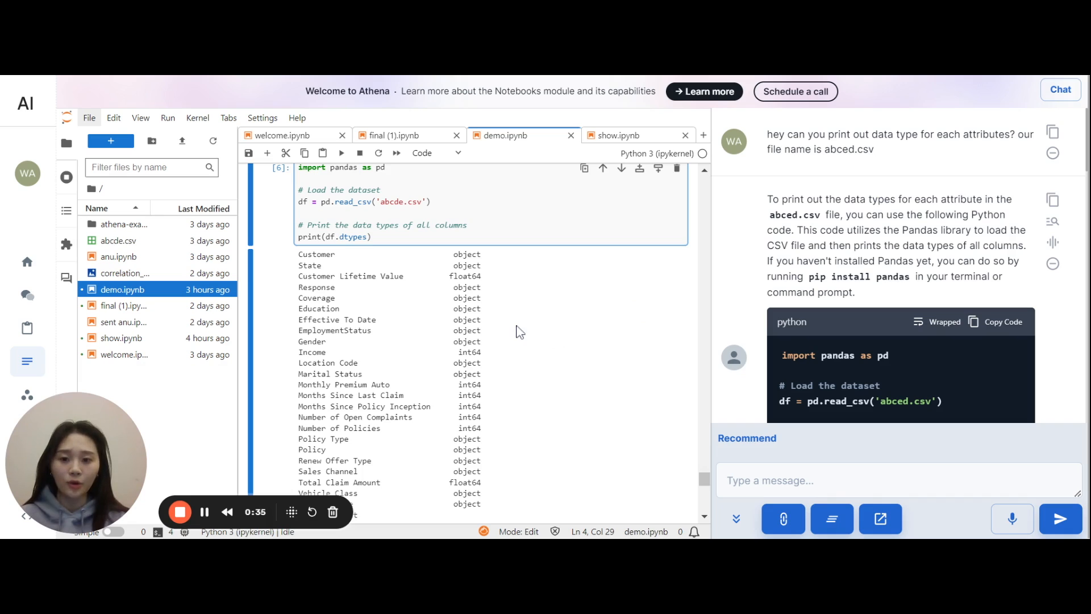
scroll(518, 331, up, 4)
scroll(519, 330, down, 1)
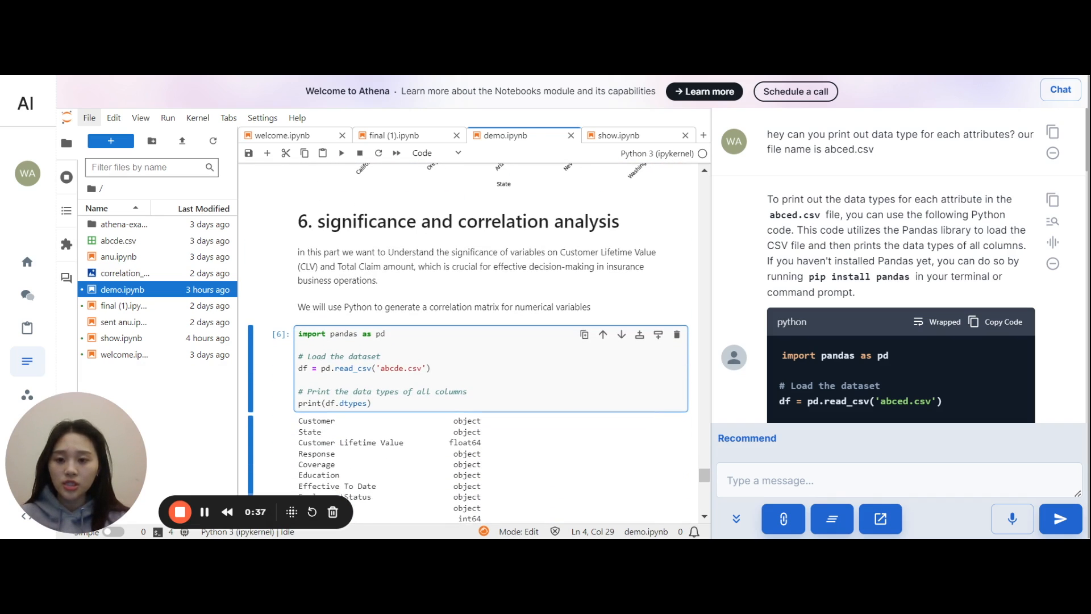
scroll(467, 342, down, 1)
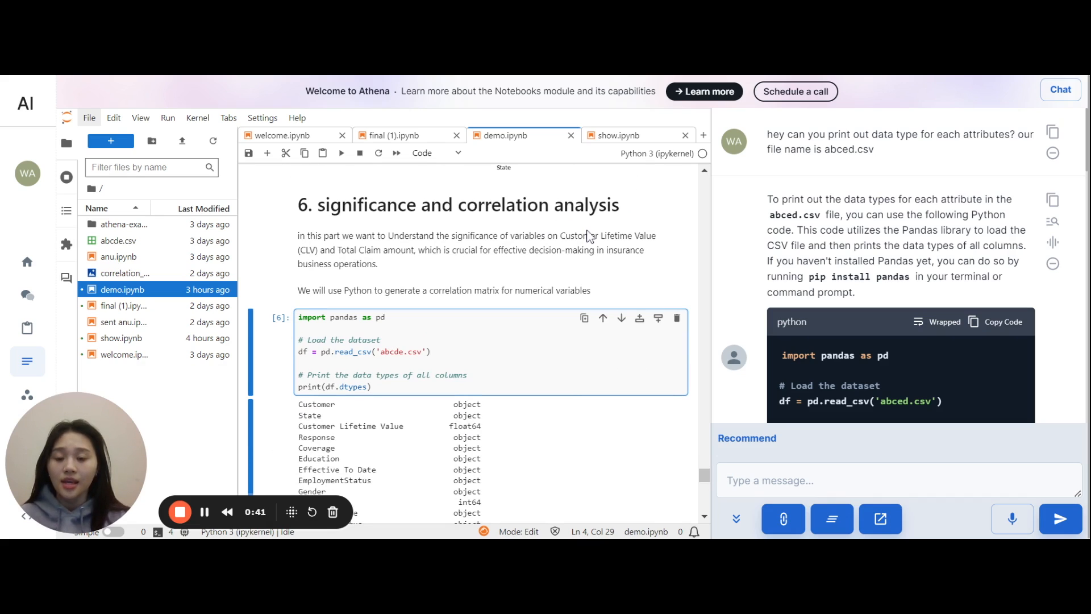
scroll(499, 265, down, 1)
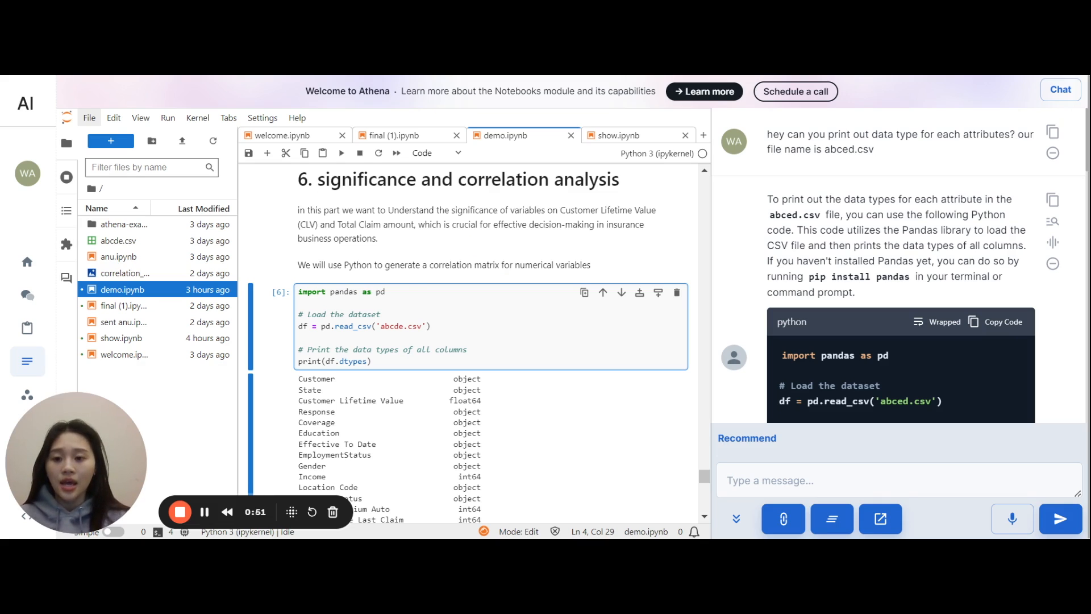
scroll(471, 246, down, 1)
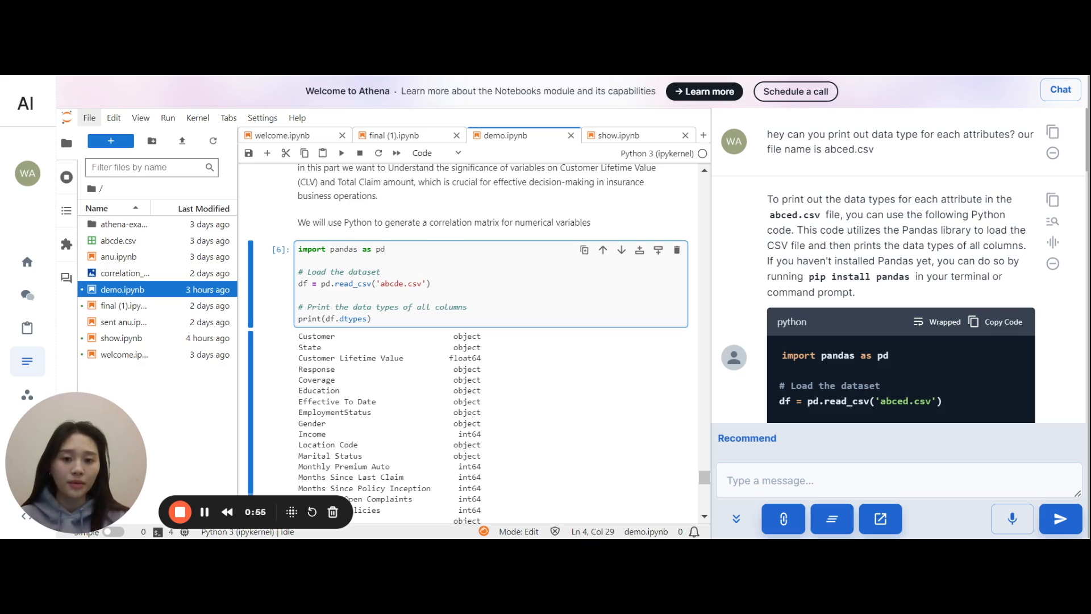
scroll(471, 341, down, 1)
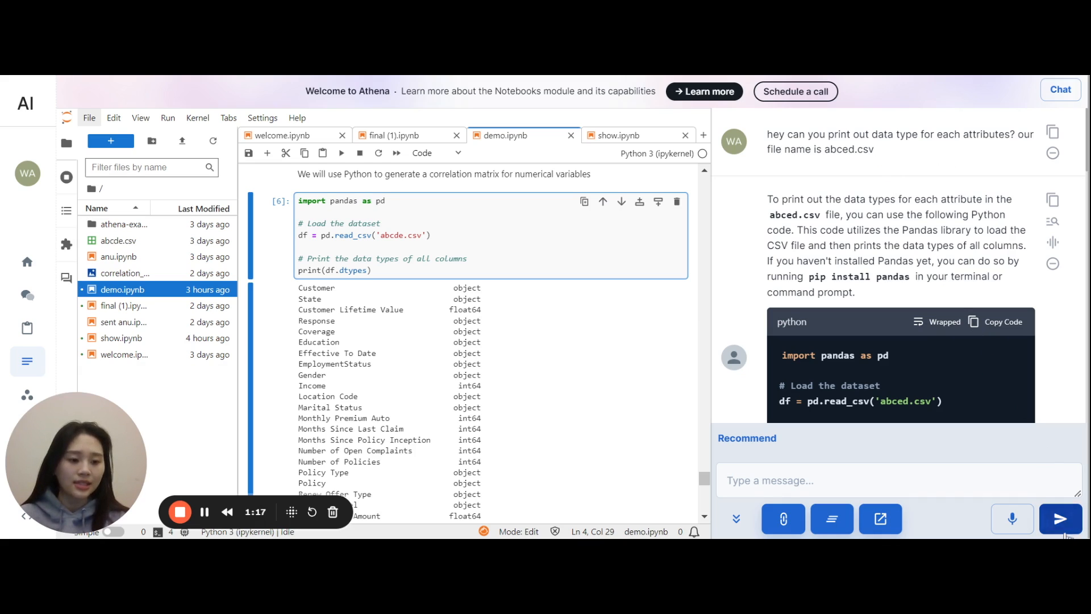
Copy the chat's Python code for printing all column data types and activate the matching notebook cell.
scroll(967, 303, down, 1)
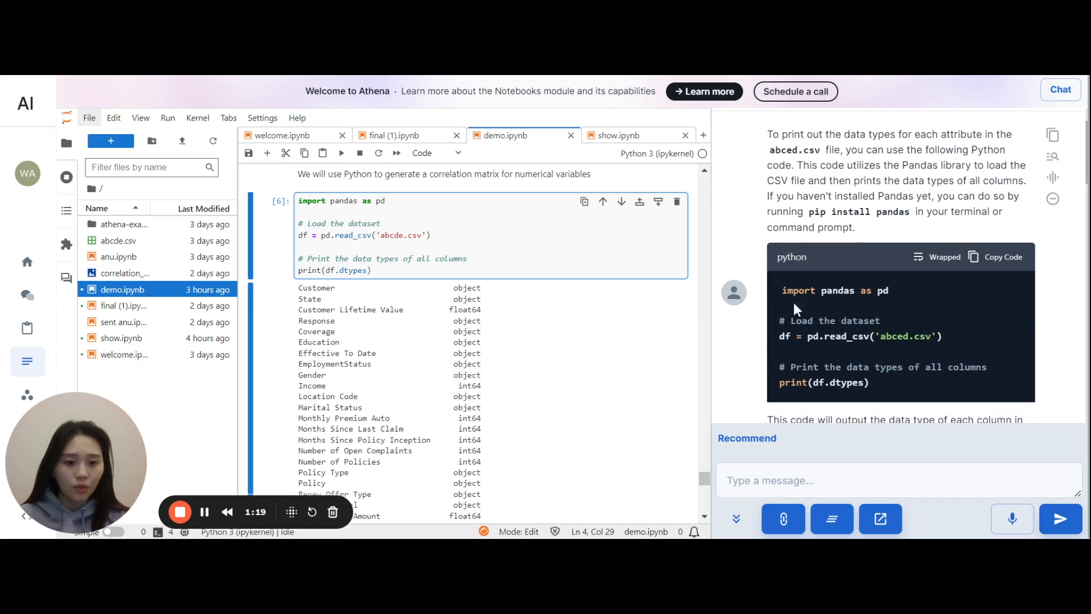
scroll(956, 333, down, 1)
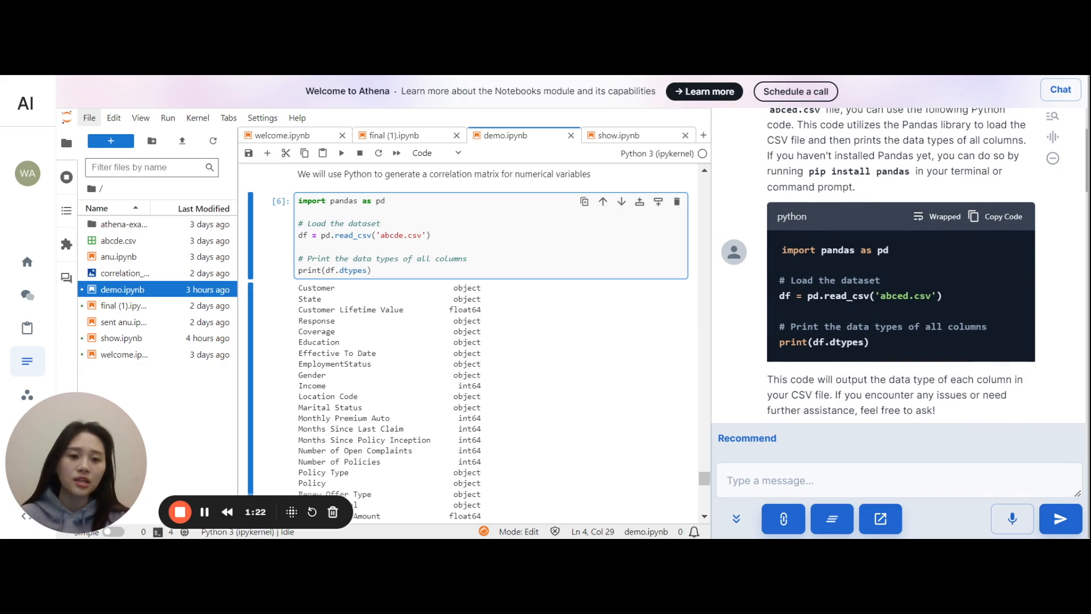
click(1004, 218)
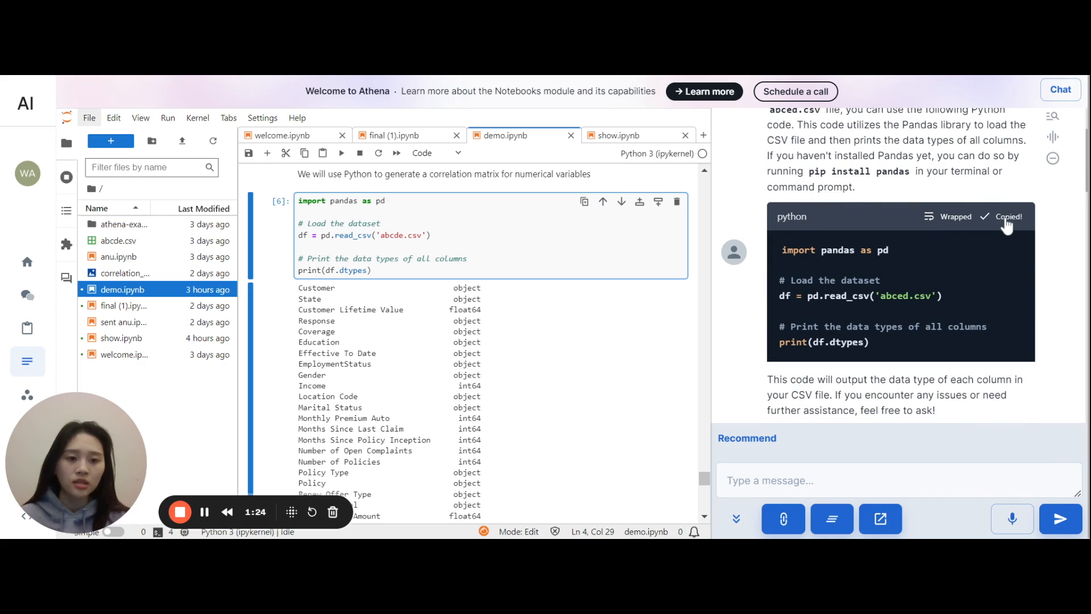
click(349, 234)
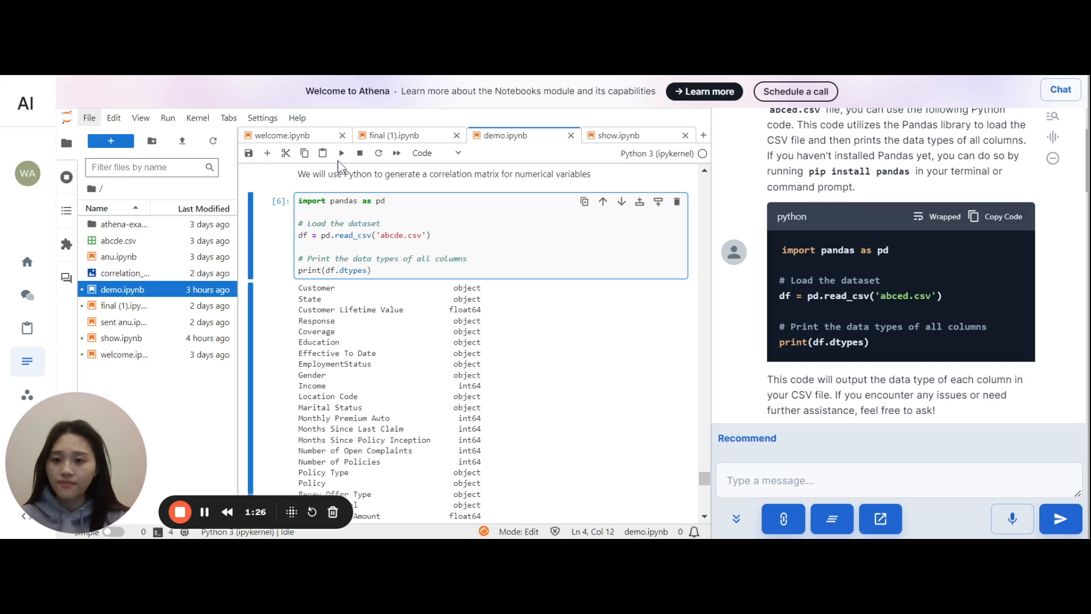
Highlight the printed data types from Customer to Vehicle Class in the cell output, then clear the selection.
scroll(357, 389, down, 1)
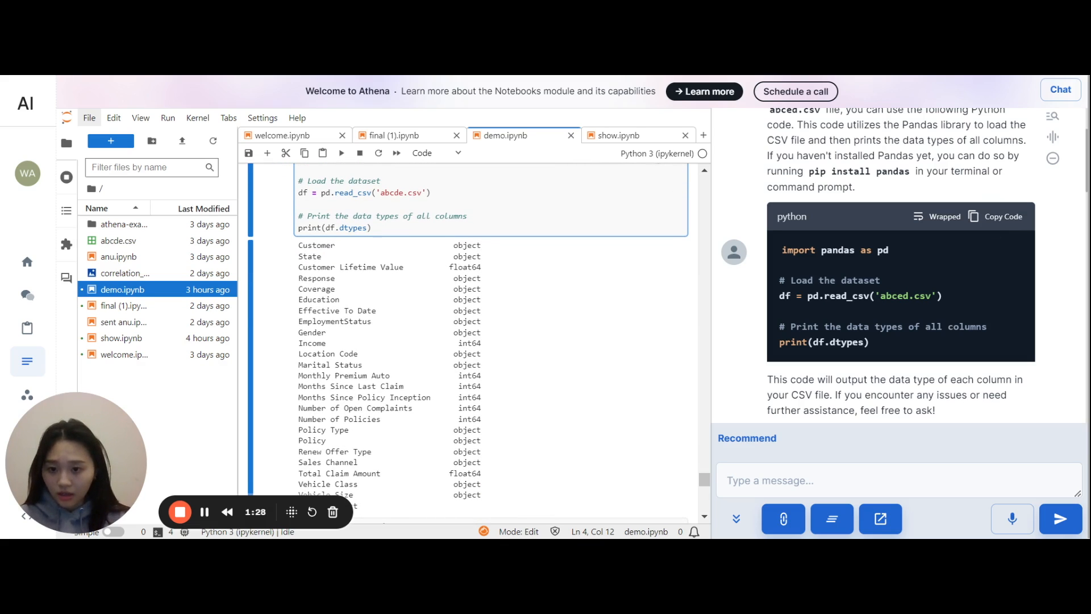
drag(298, 246, 481, 487)
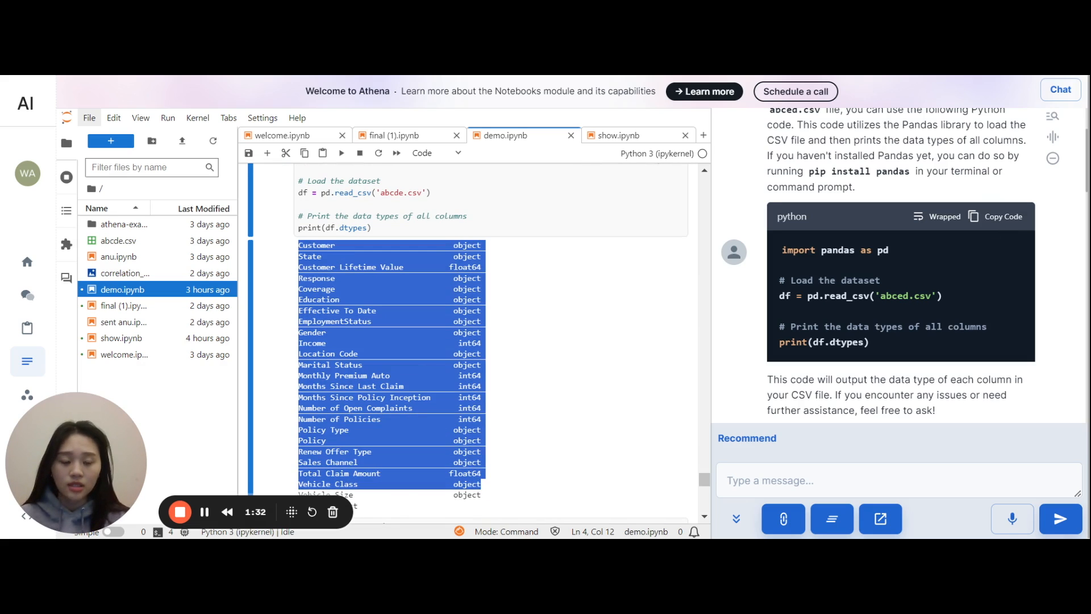
click(584, 419)
Find the chat's answer to the request for a correlation matrix of the numerical variables and copy its Python code.
scroll(900, 296, down, 4)
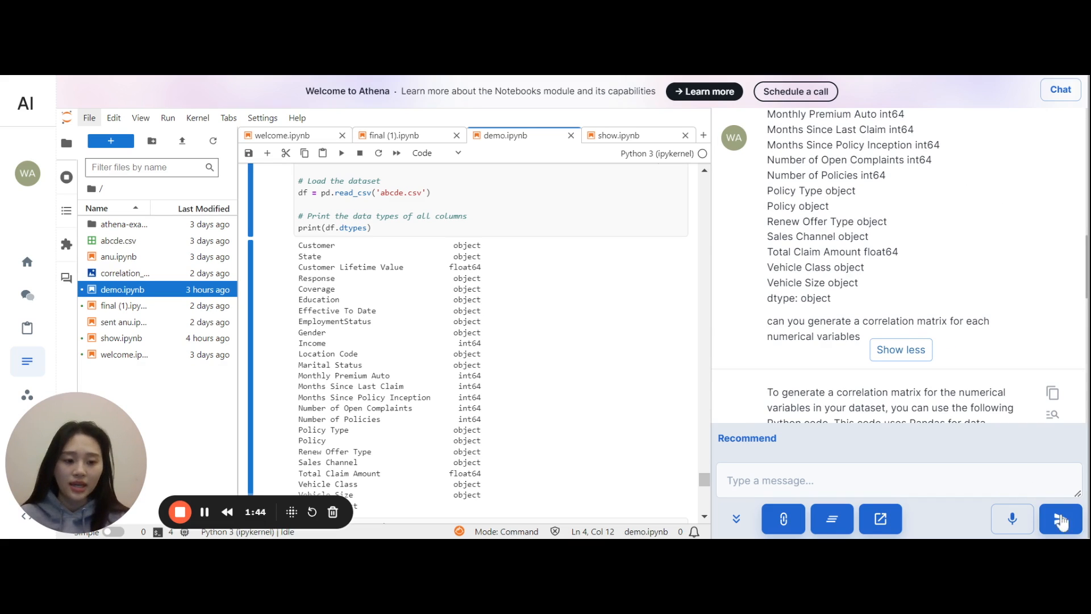
scroll(904, 223, down, 3)
scroll(905, 224, down, 2)
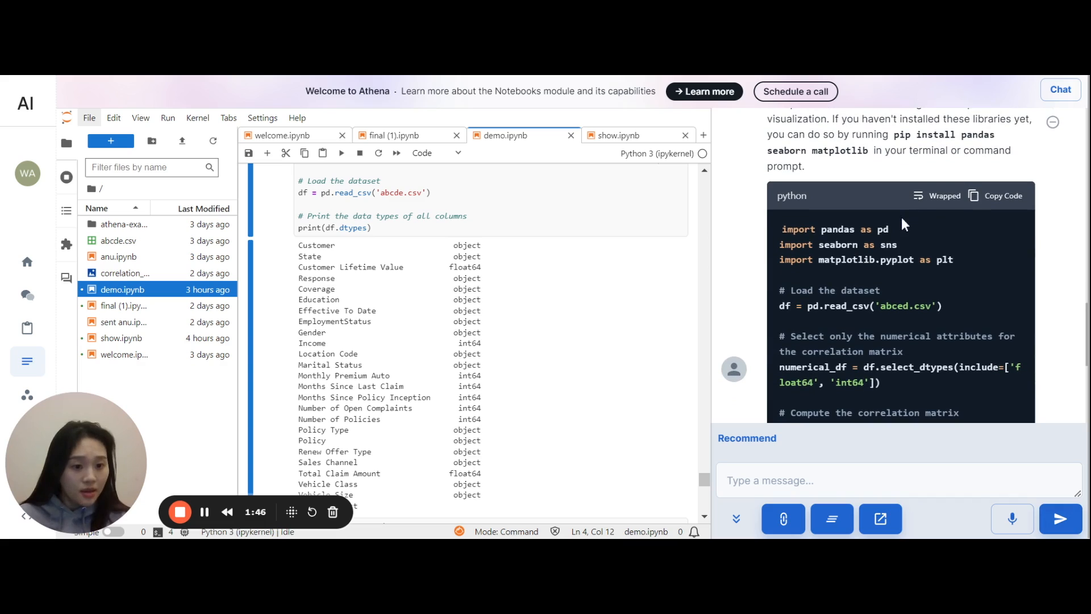
click(1001, 199)
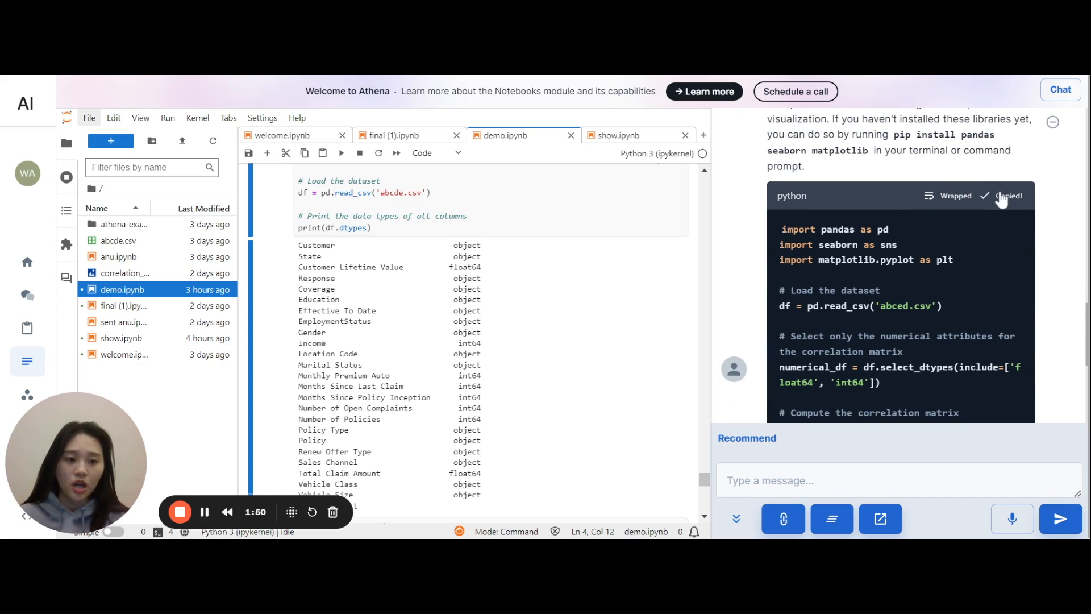
Examine the notebook cell that computes the correlation matrix and the heatmap of numerical attributes below it.
scroll(282, 421, down, 6)
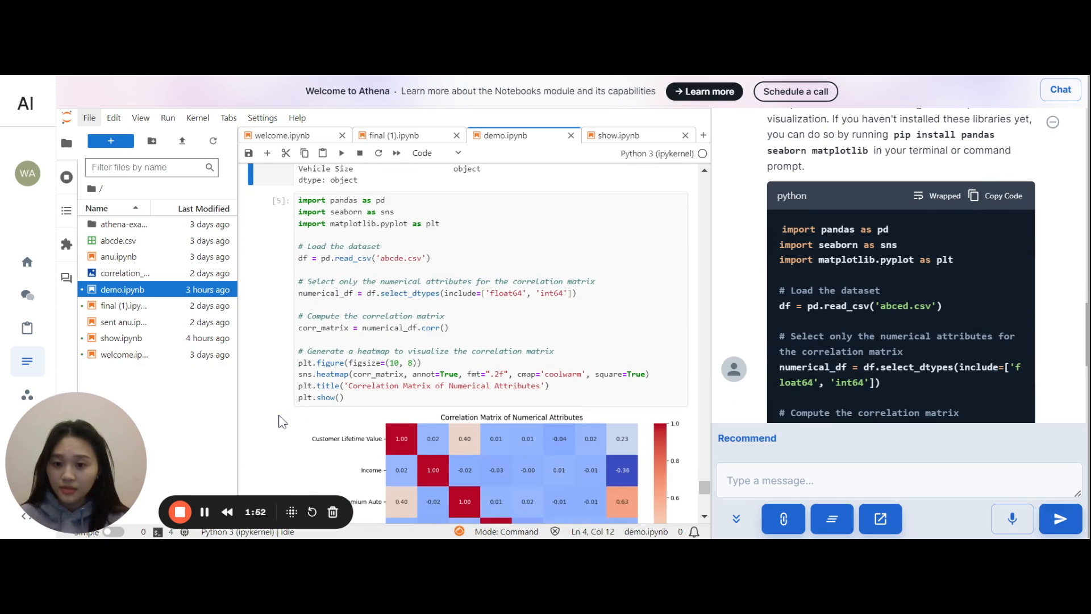
click(321, 257)
scroll(321, 257, up, 1)
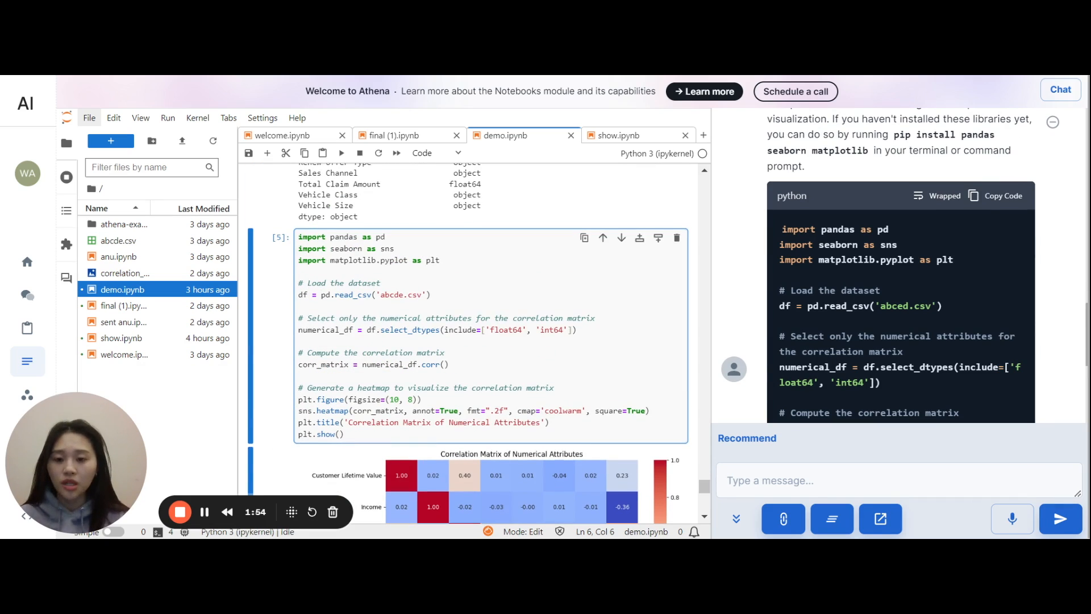
scroll(321, 257, down, 4)
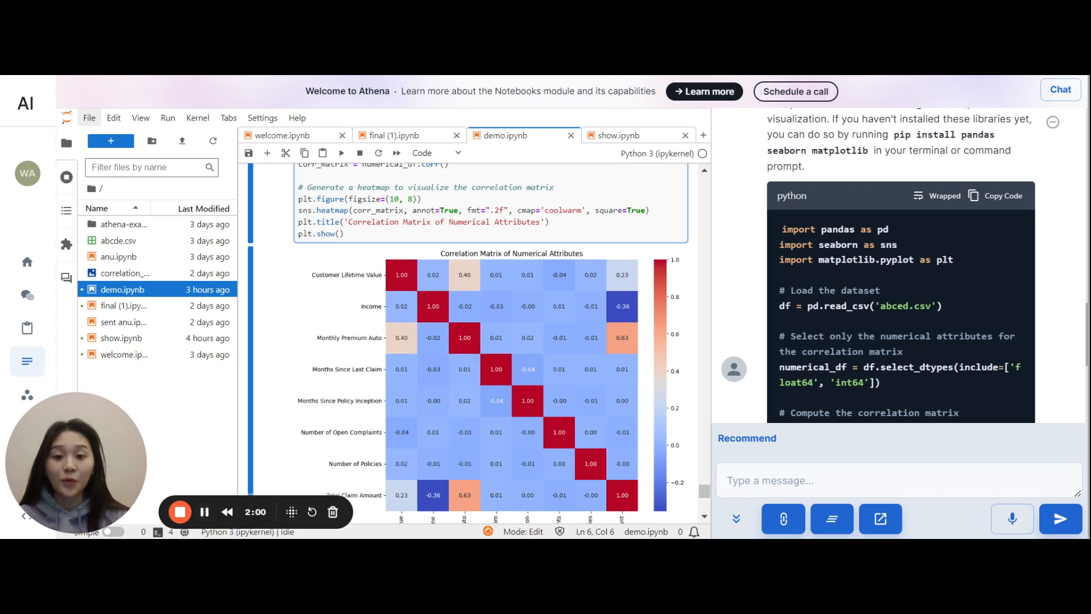
scroll(513, 314, down, 2)
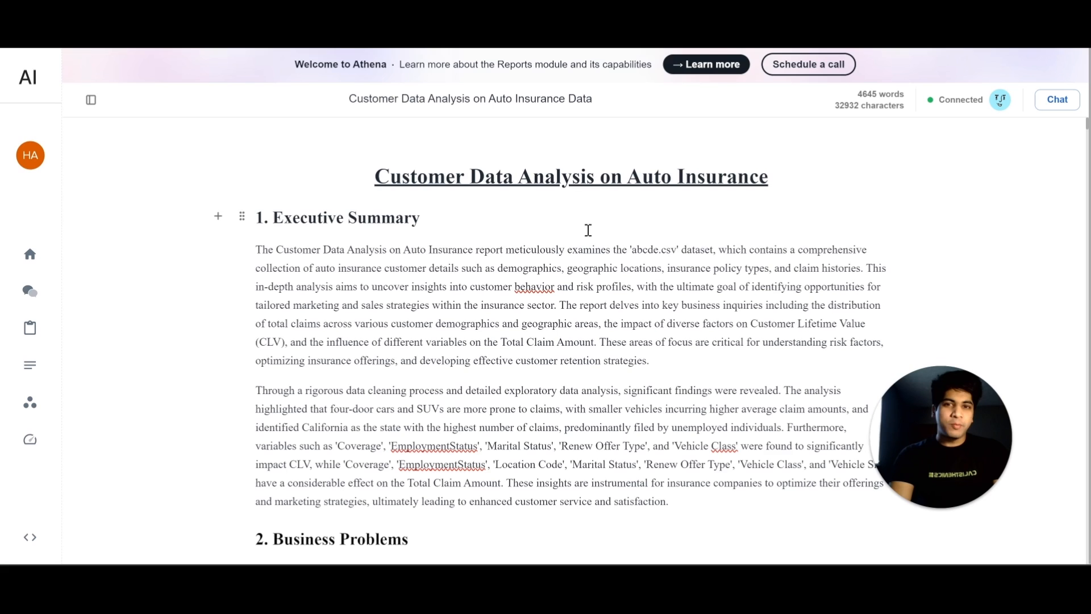
Skim the Customer Data Analysis on Auto Insurance report from the Executive Summary to section 3.2 Data Cleaning.
scroll(588, 230, down, 1)
scroll(588, 230, up, 1)
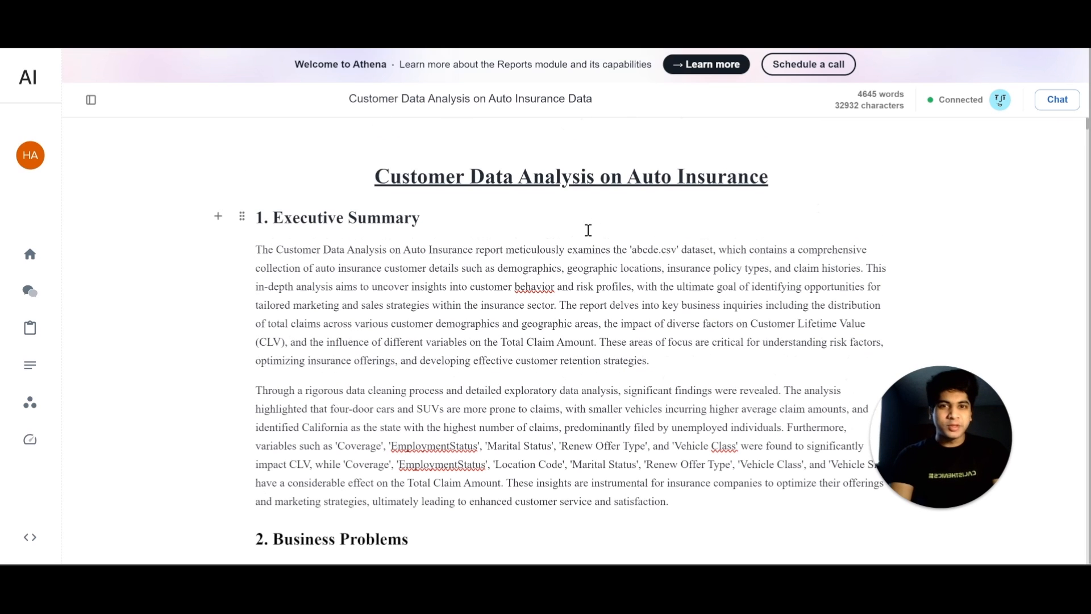
mouse_move(39, 280)
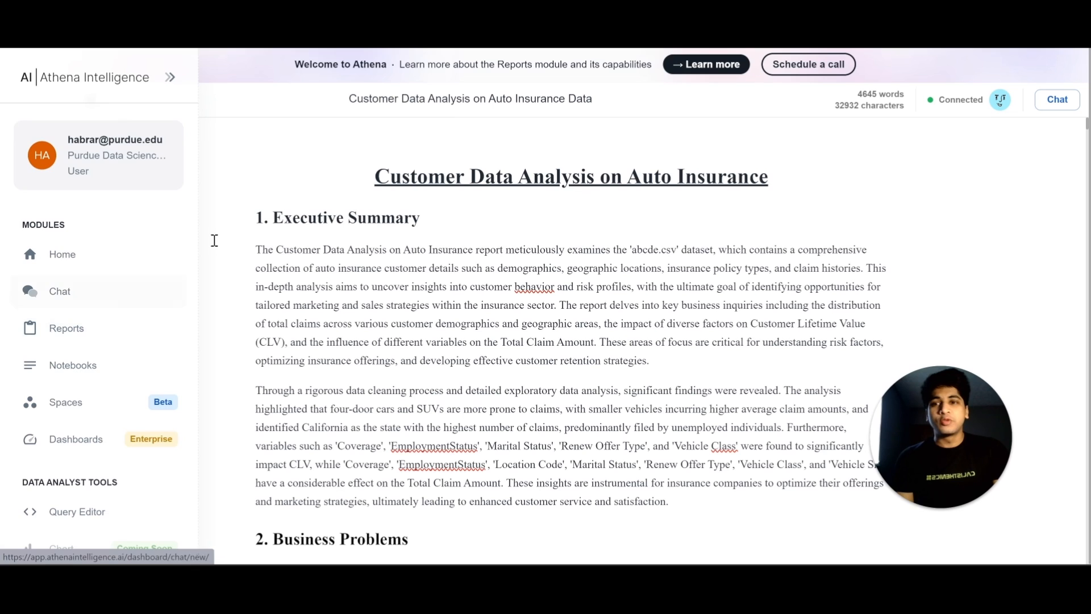
scroll(231, 266, down, 7)
scroll(232, 266, down, 10)
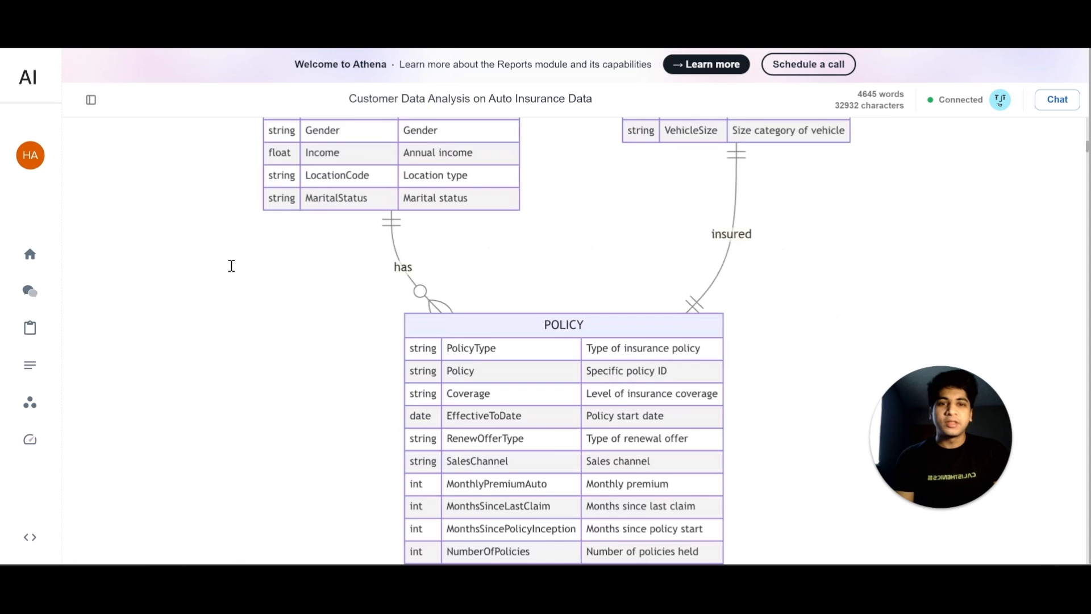
scroll(232, 265, down, 9)
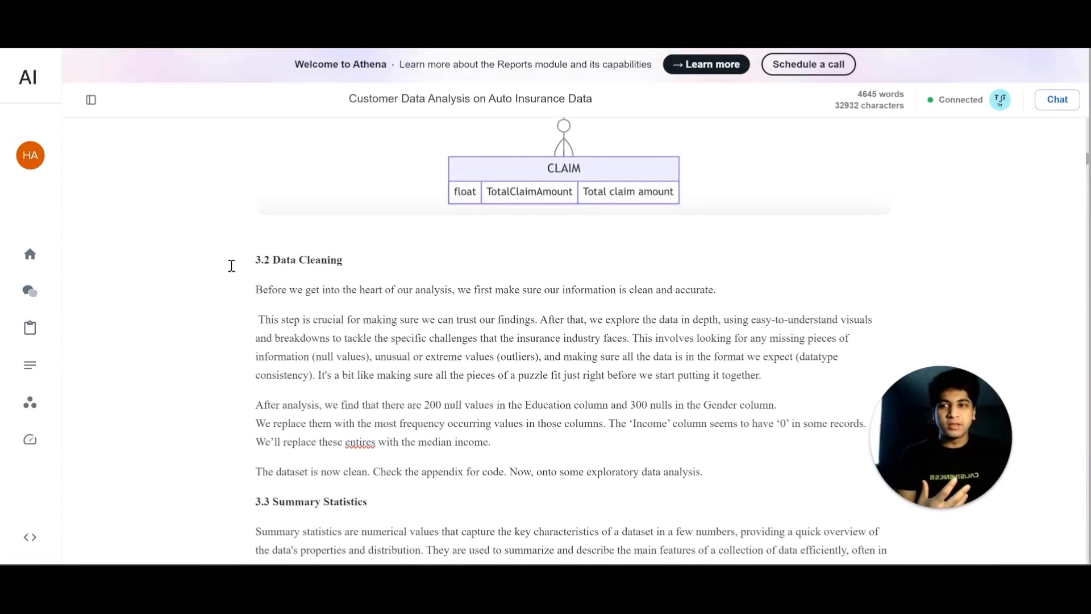
Open the Spaces module and dismiss the request type dialog to return to the canvas.
mouse_move(49, 324)
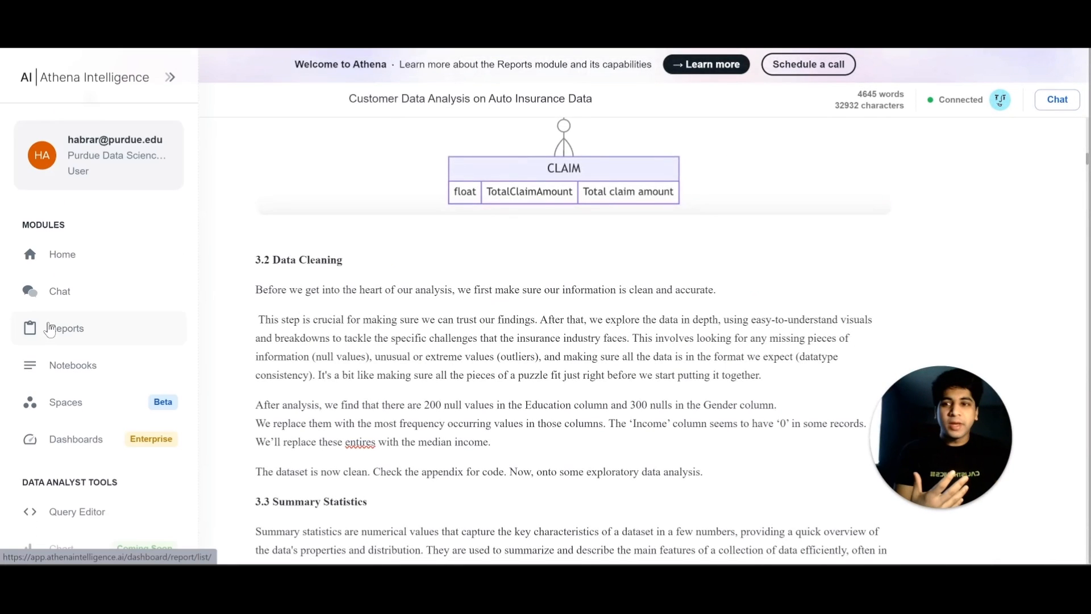
click(55, 408)
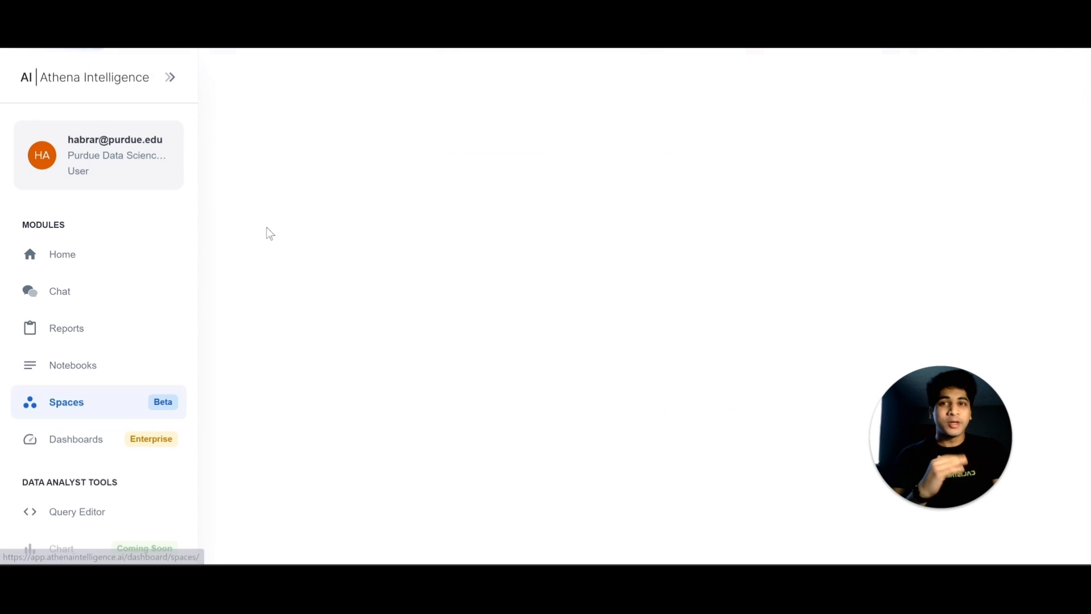
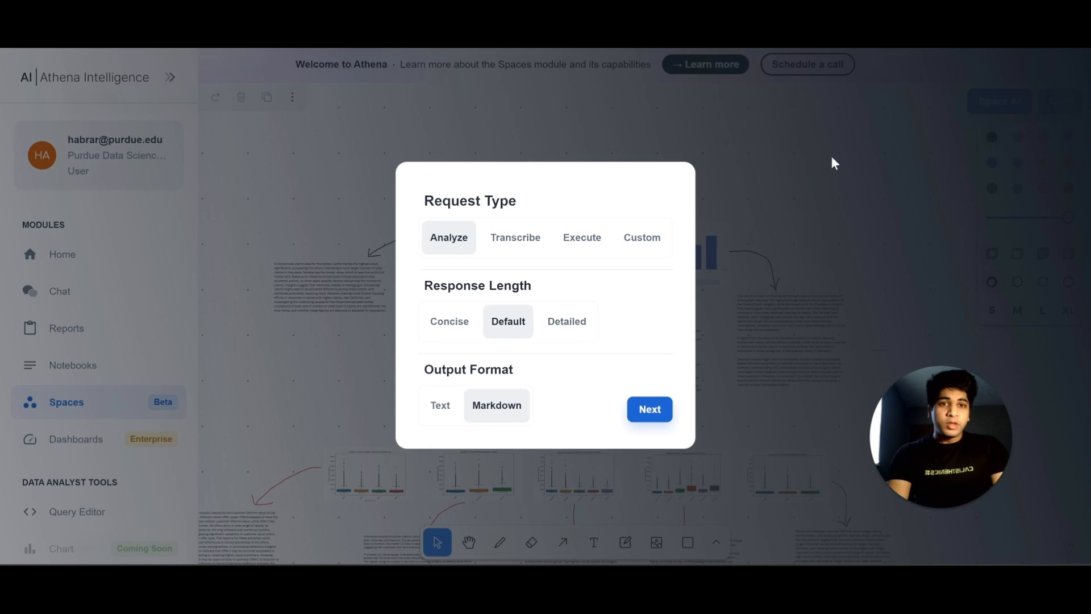
click(834, 163)
Inspect the Summary Statistics bar charts, the correlation heatmap and their explanatory text blocks on the canvas.
click(465, 254)
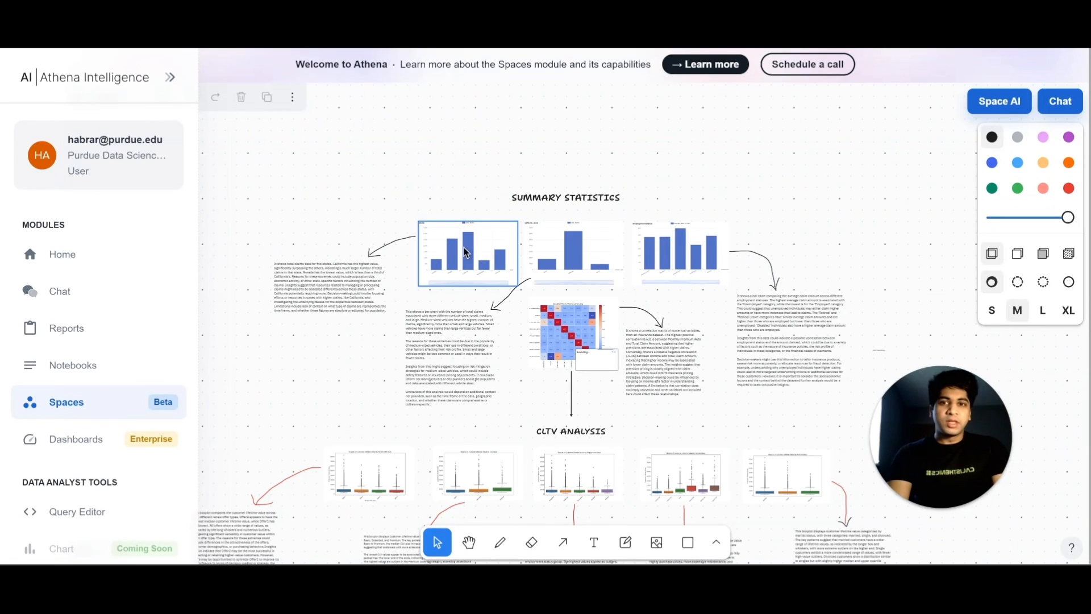
click(654, 244)
click(433, 334)
click(313, 314)
click(596, 361)
click(673, 361)
click(750, 350)
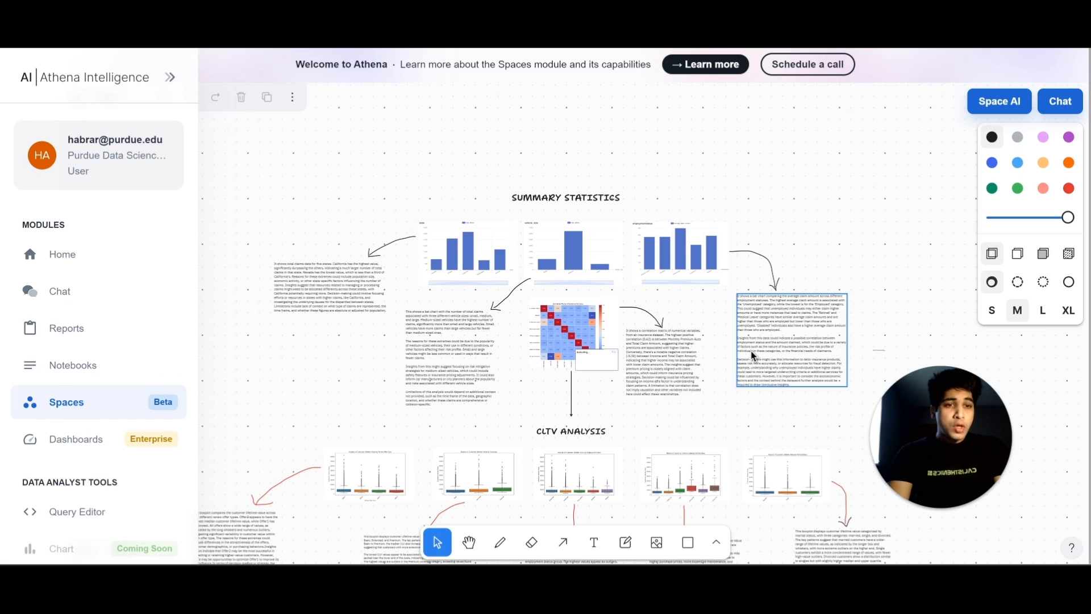
Show and hide the chat beside the canvas, then look over the empty space around the Summary Statistics charts.
click(1065, 103)
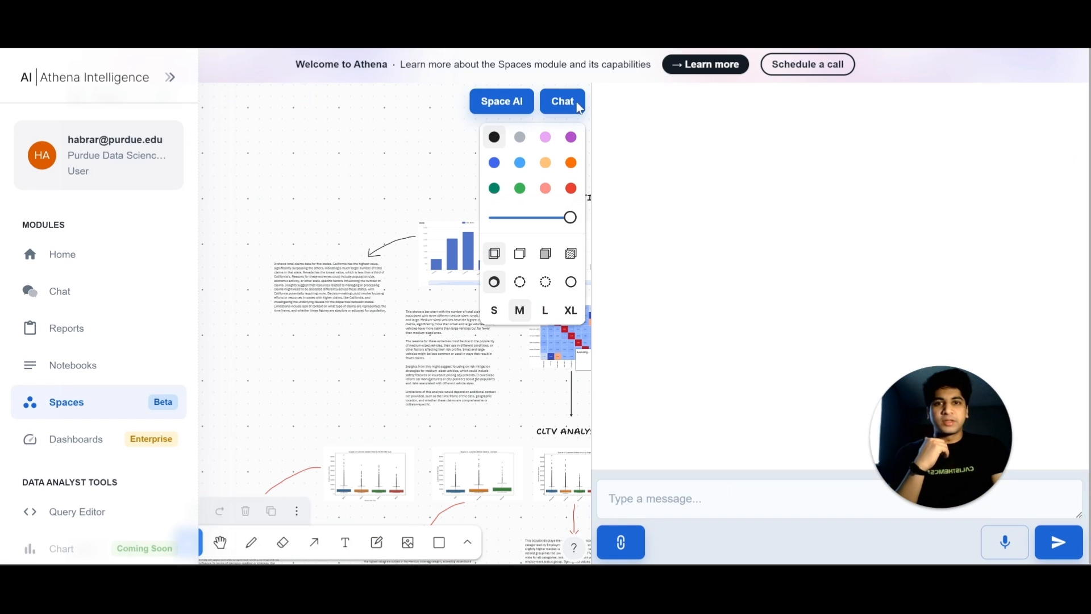
click(575, 103)
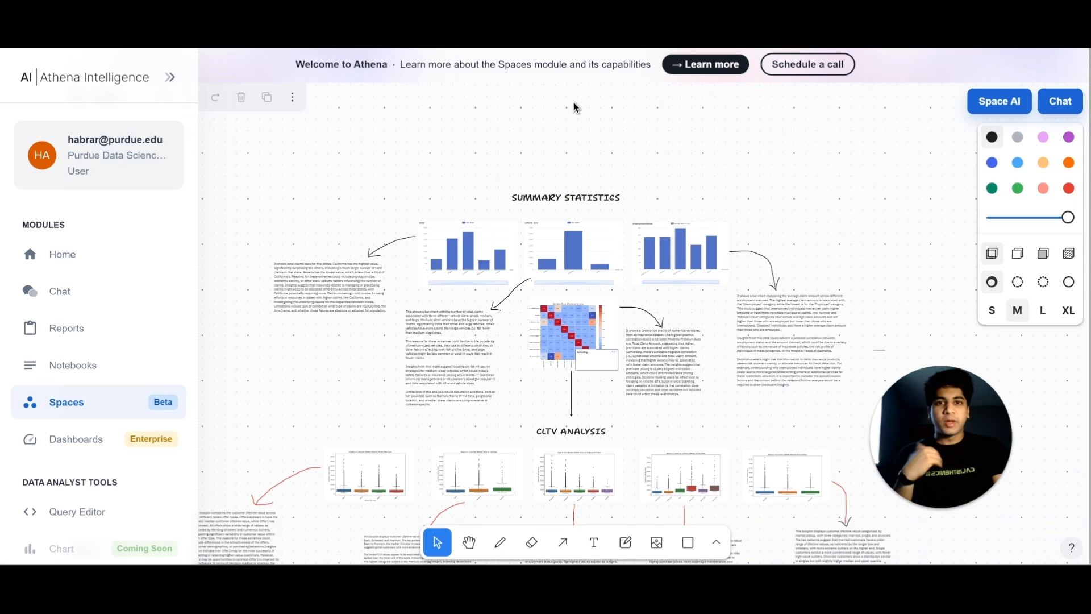
scroll(575, 108, right, 10)
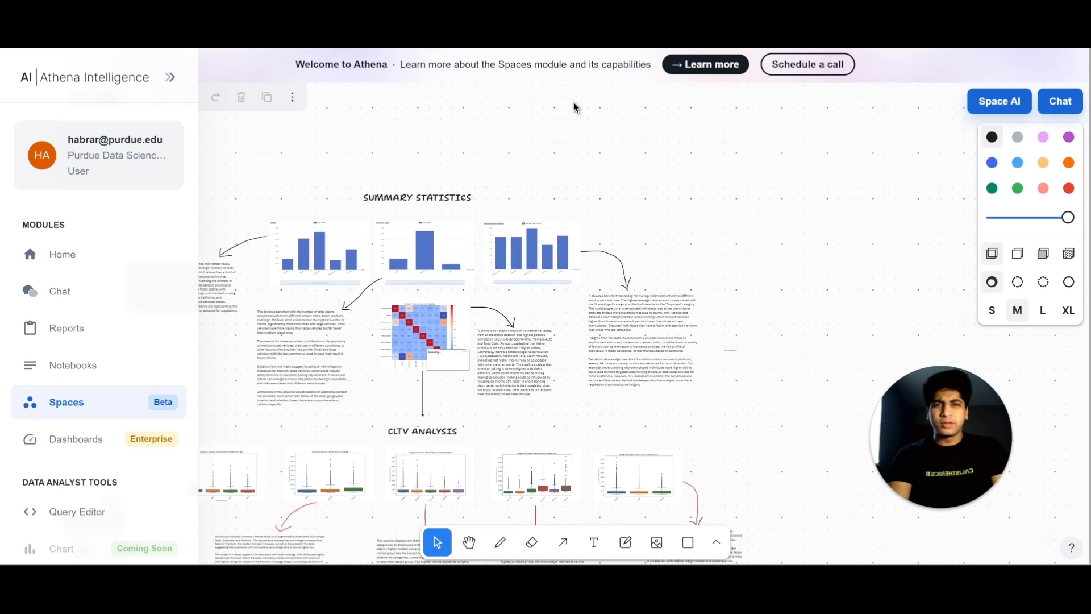
scroll(575, 108, right, 5)
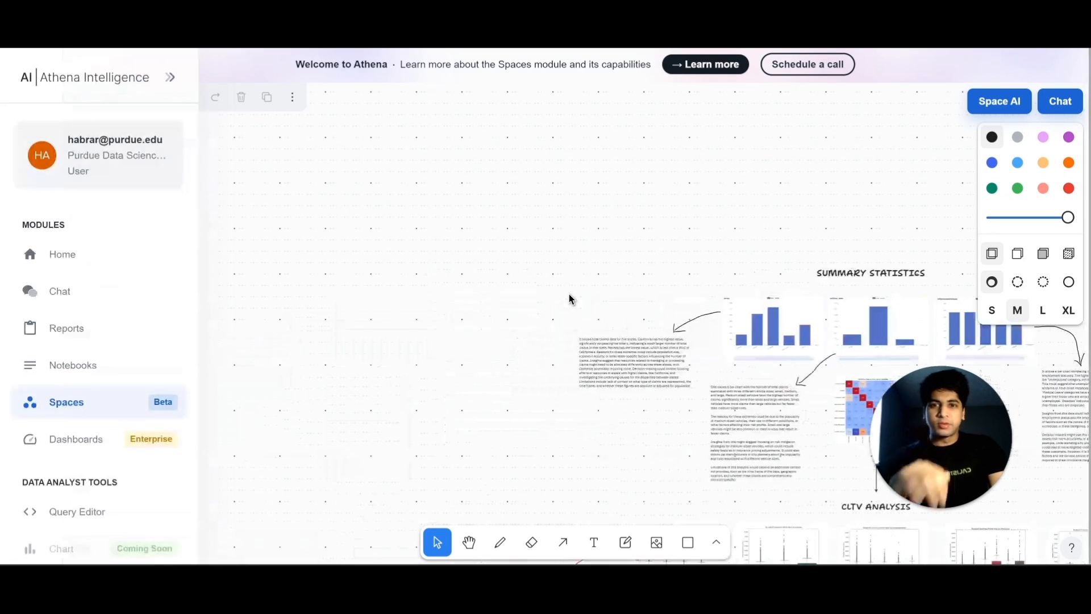
scroll(572, 299, right, 5)
scroll(572, 300, down, 1)
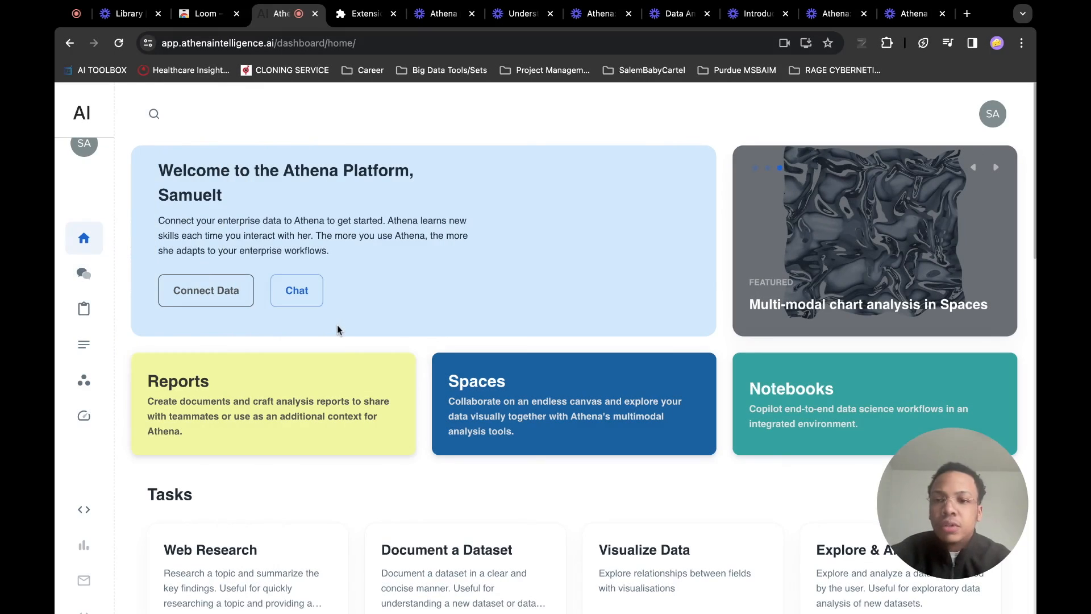
Start a new chat conversation and attach the Customer Data Analysis on Auto Insurance Data report to it.
mouse_move(92, 311)
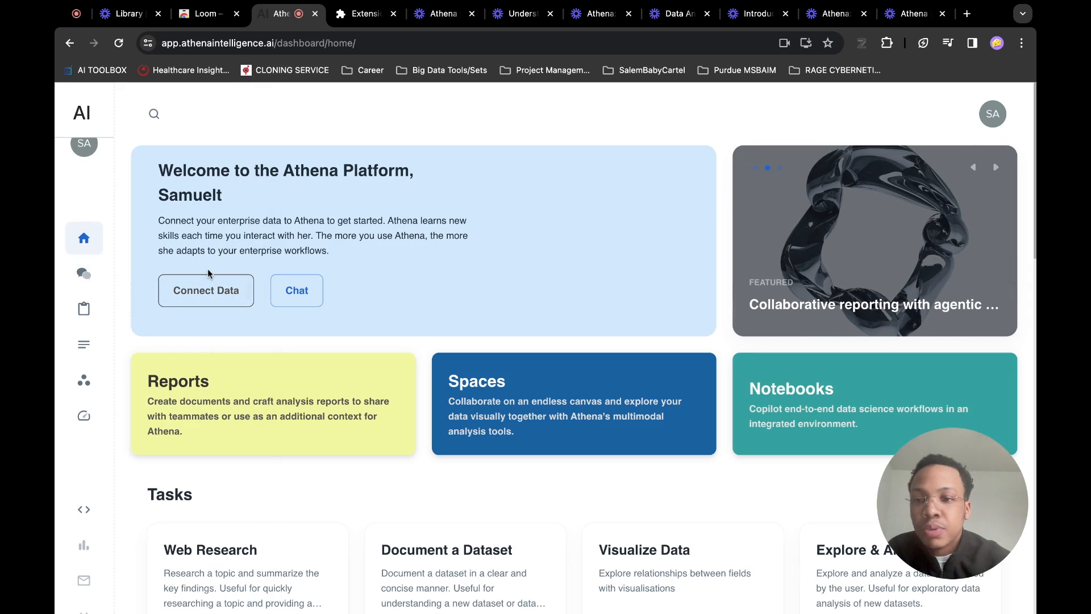
mouse_move(62, 245)
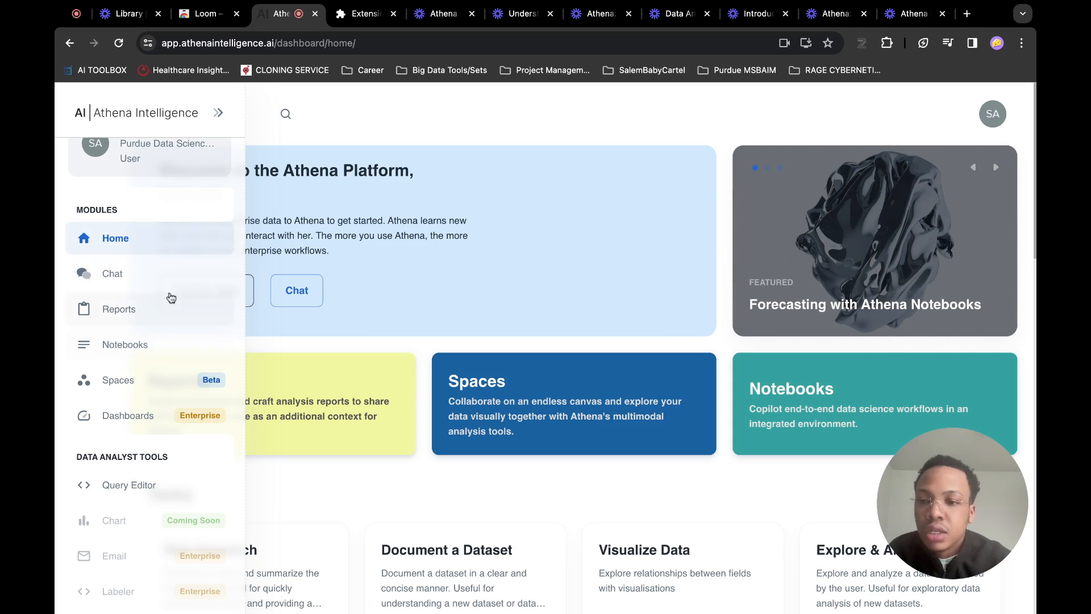
click(157, 308)
click(151, 284)
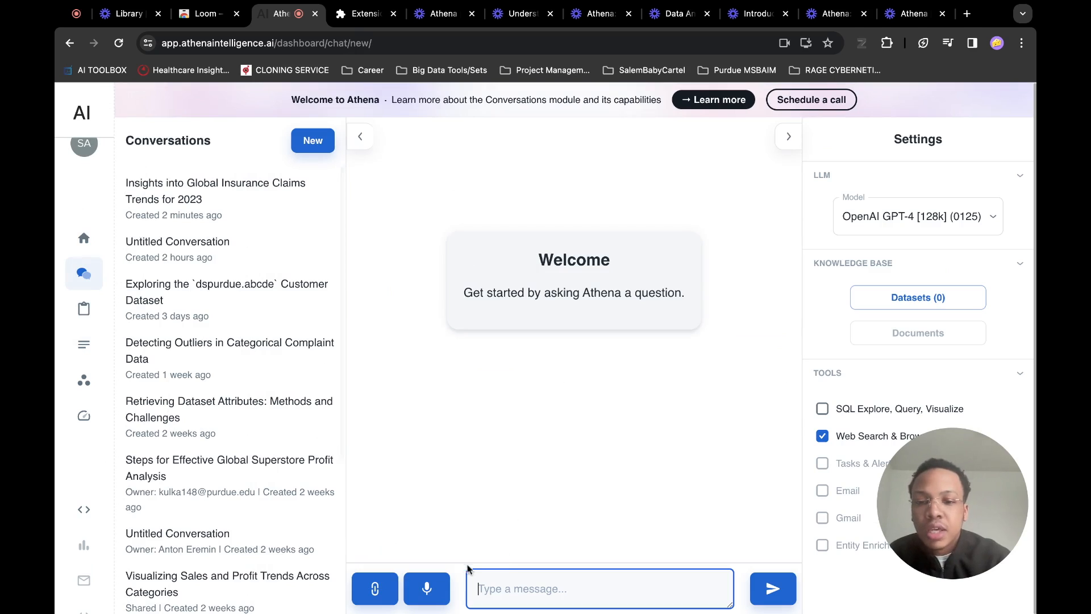
click(379, 593)
click(586, 306)
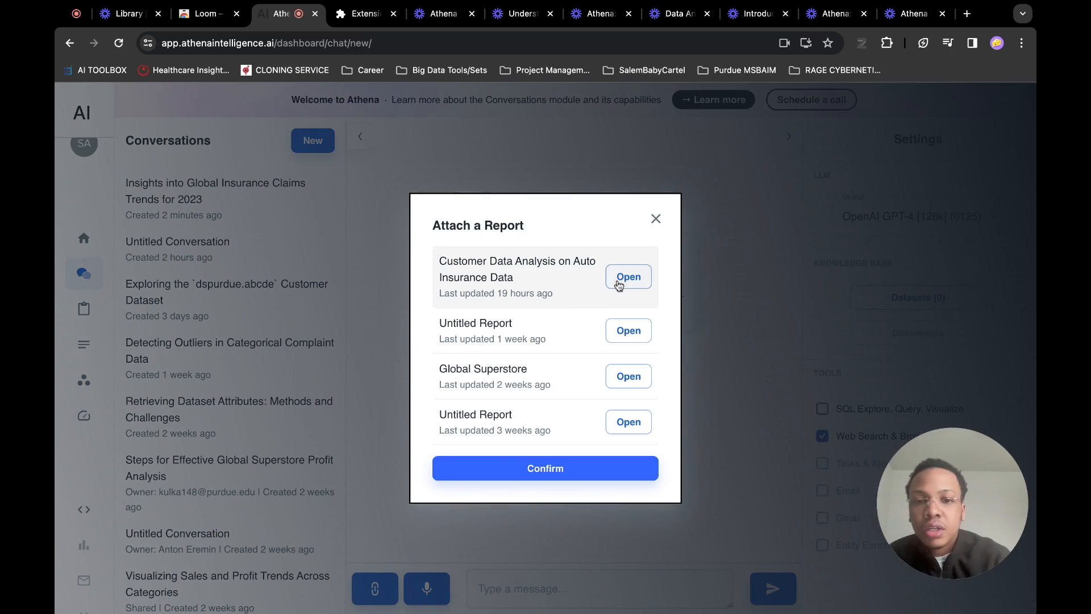
click(518, 488)
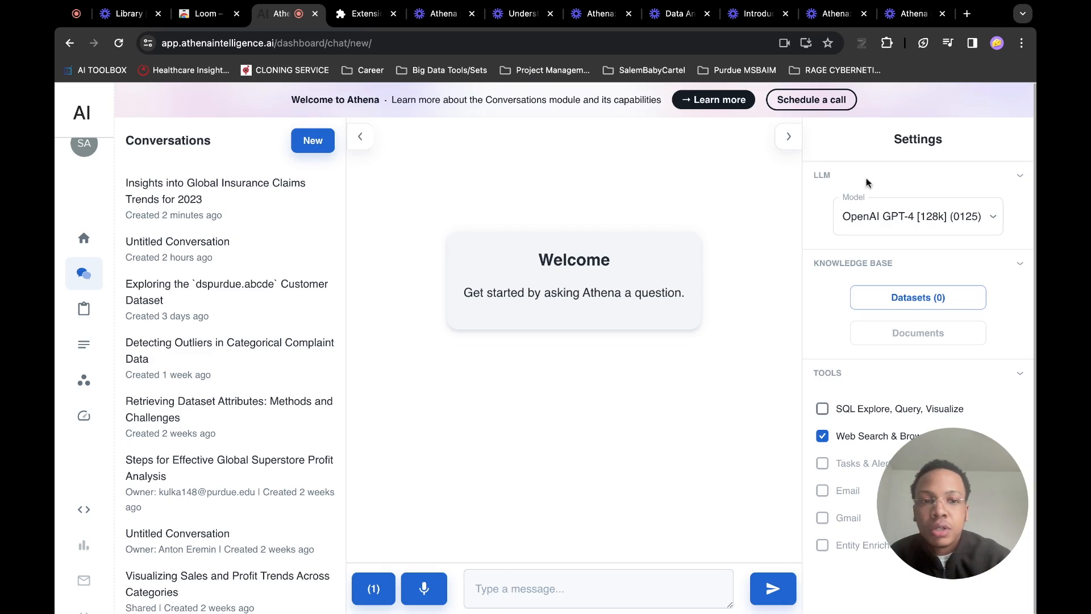
Send the message "Compare claims amounts to global average claims amounts." and read through the reply.
click(540, 590)
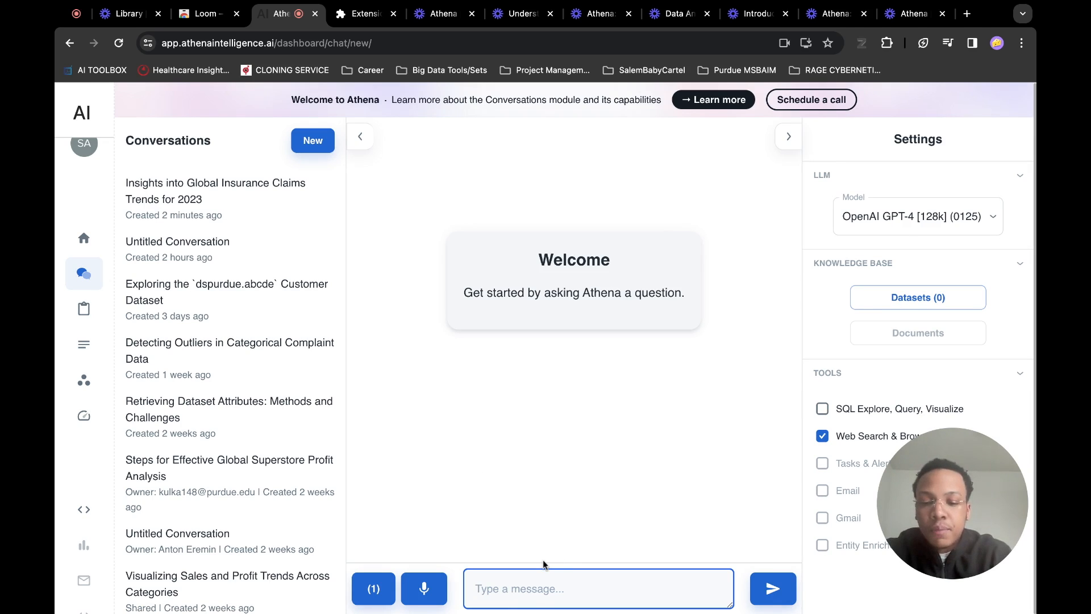
text(Compa)
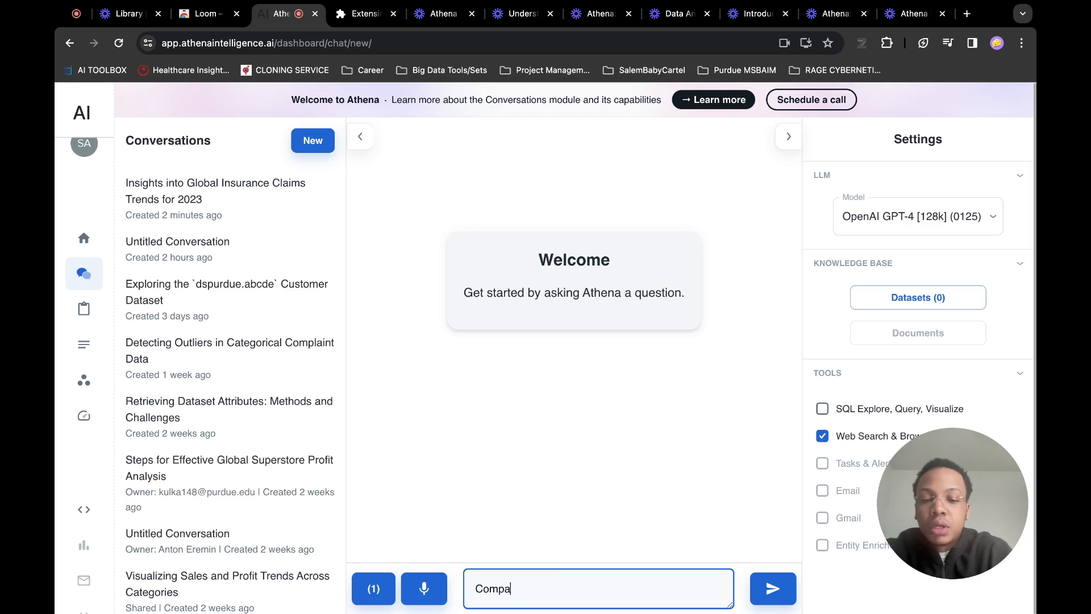
text(re claims)
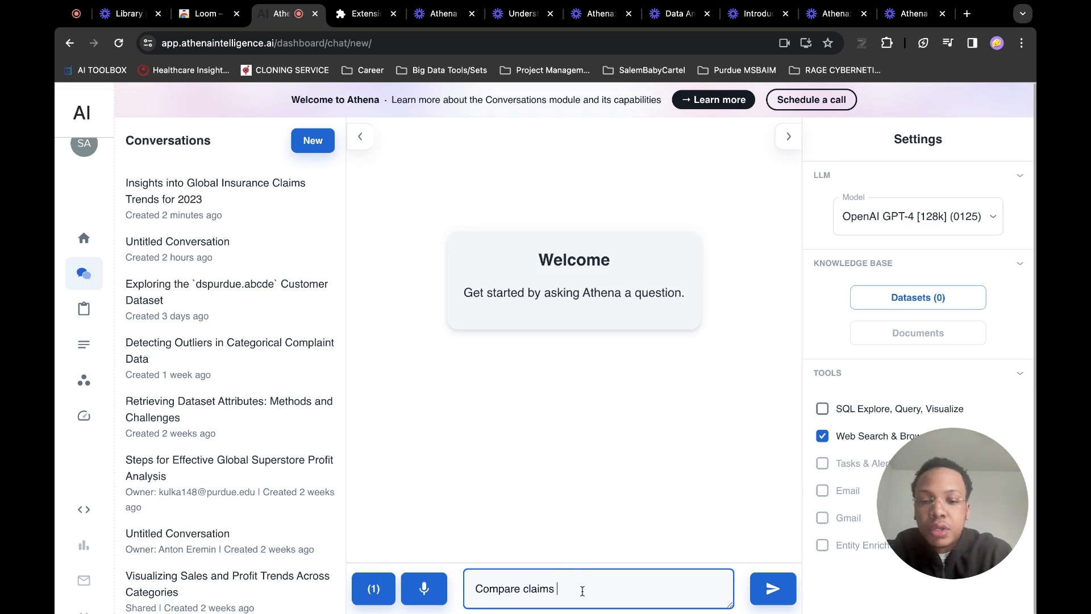
text(amoun)
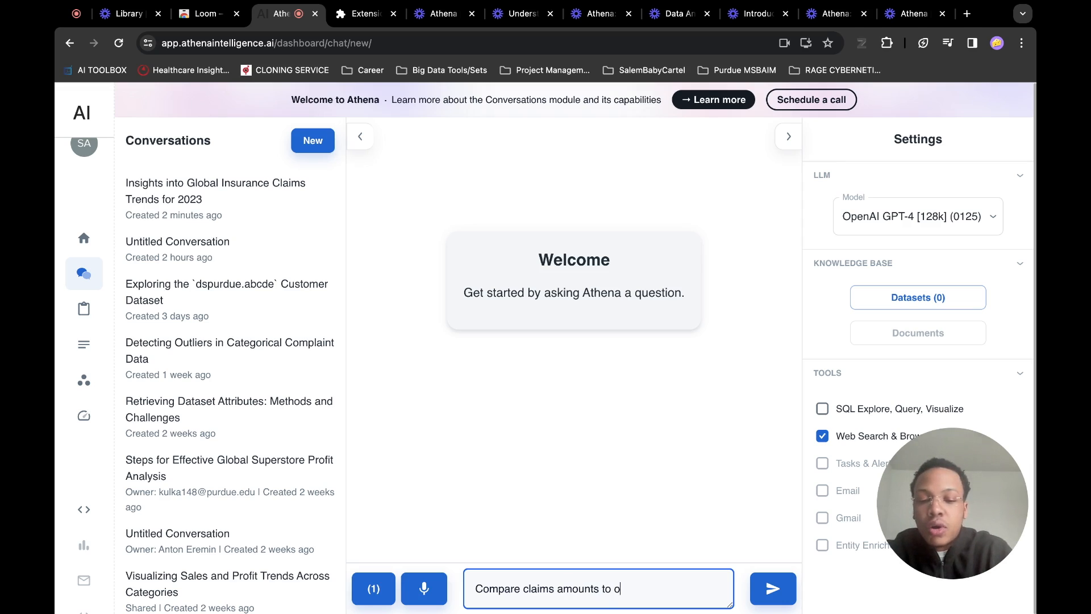
text(ts to global average claims amounts)
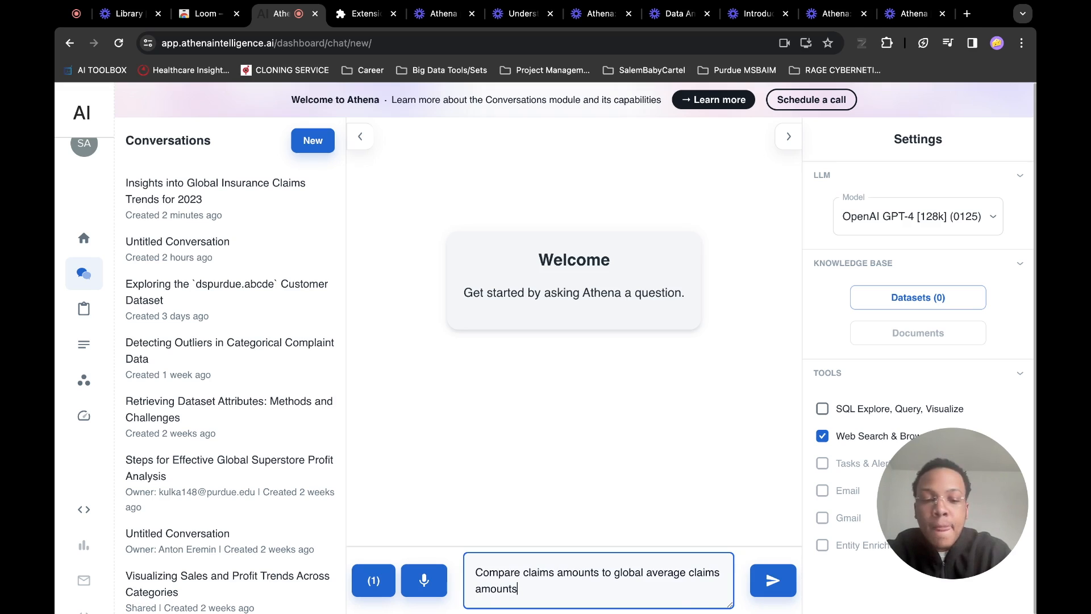
text(.)
key(Return)
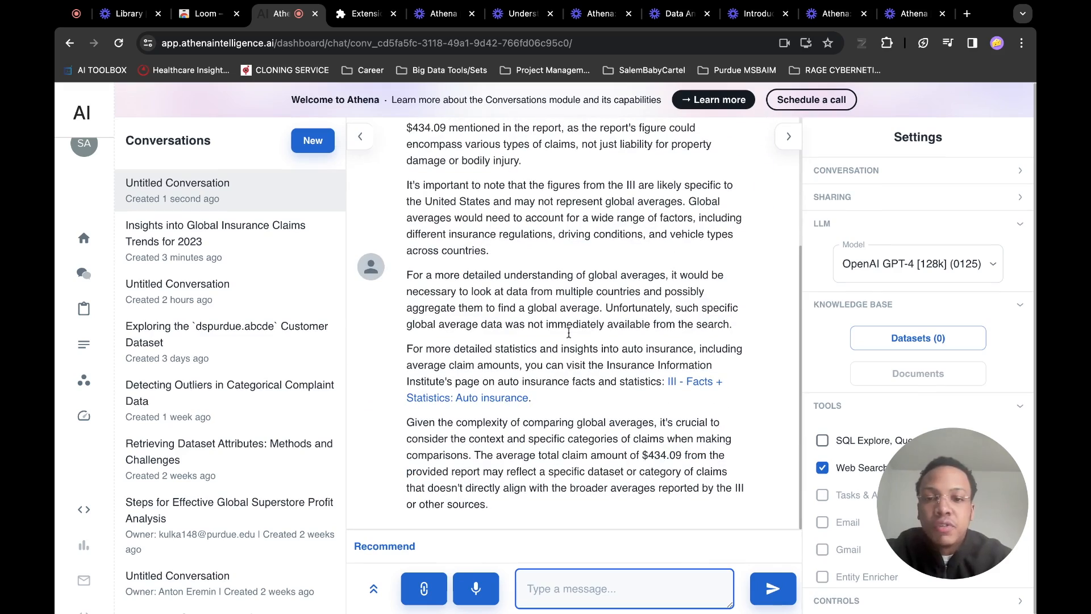
scroll(573, 298, up, 4)
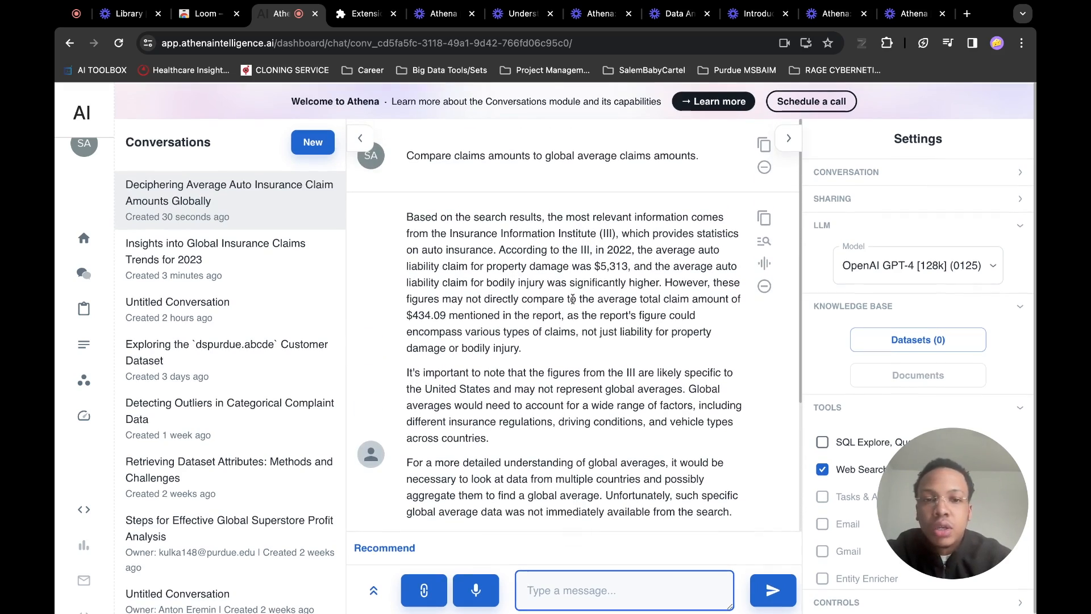
scroll(541, 375, down, 3)
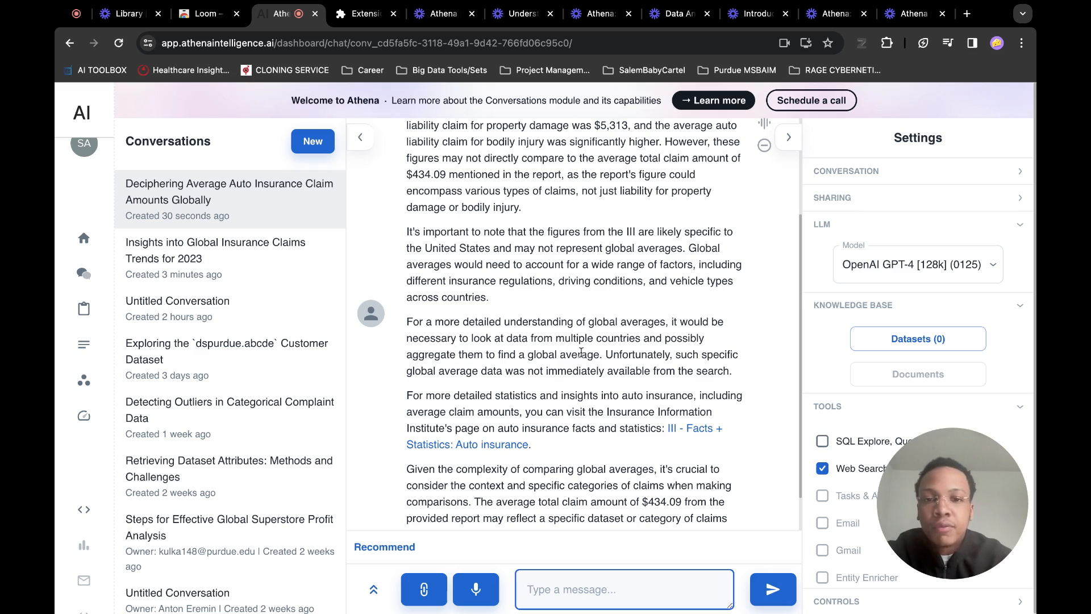
scroll(587, 332, up, 3)
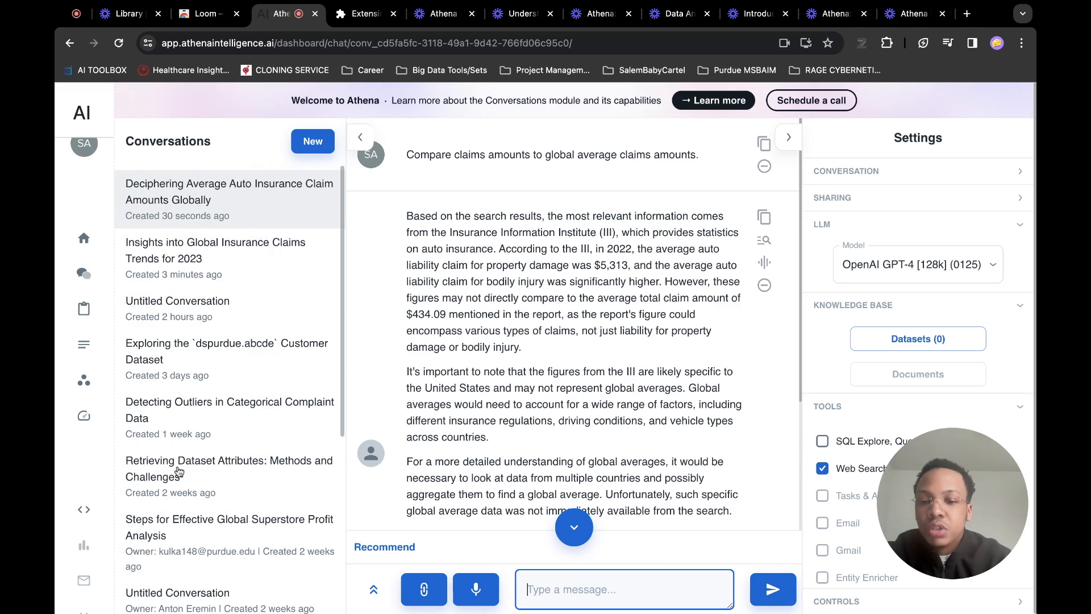
Open the Customer Data Analysis on Auto Insurance Data report and look back from its closing code to the null-replacement explanation.
mouse_move(57, 461)
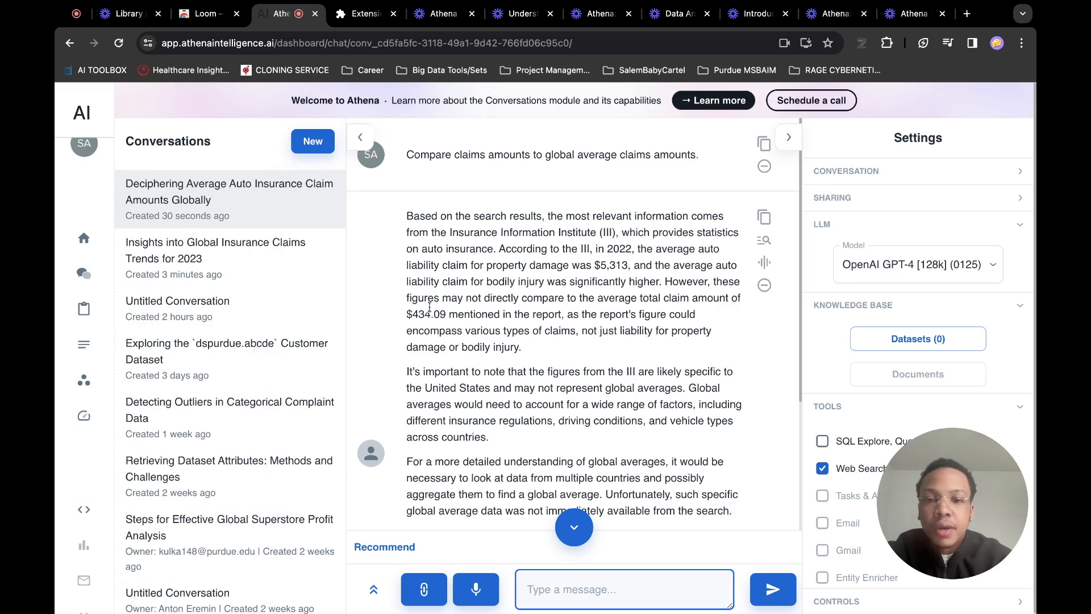
mouse_move(92, 318)
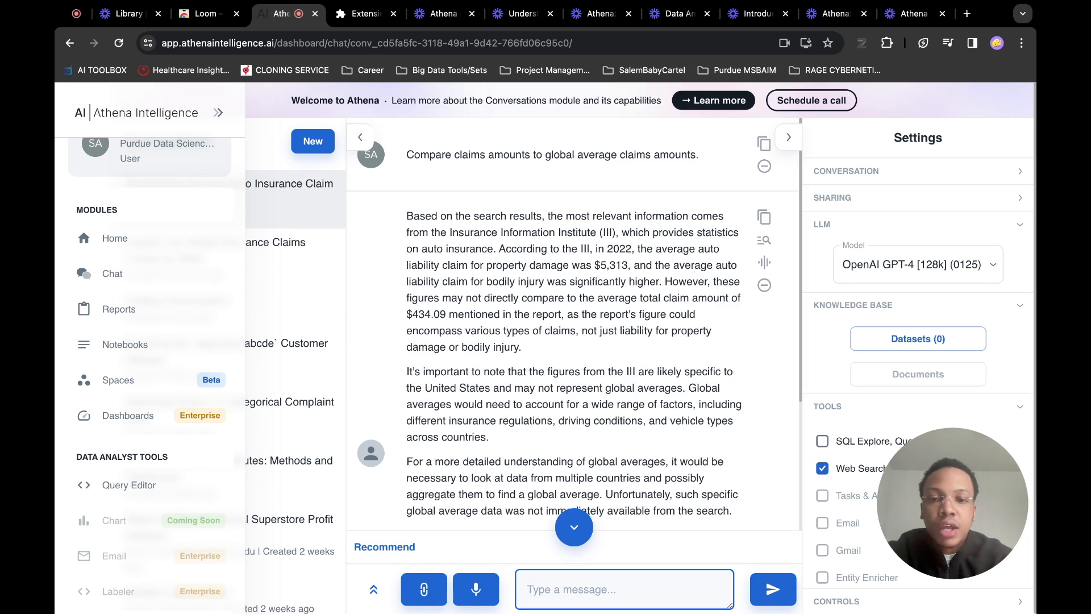
mouse_move(117, 554)
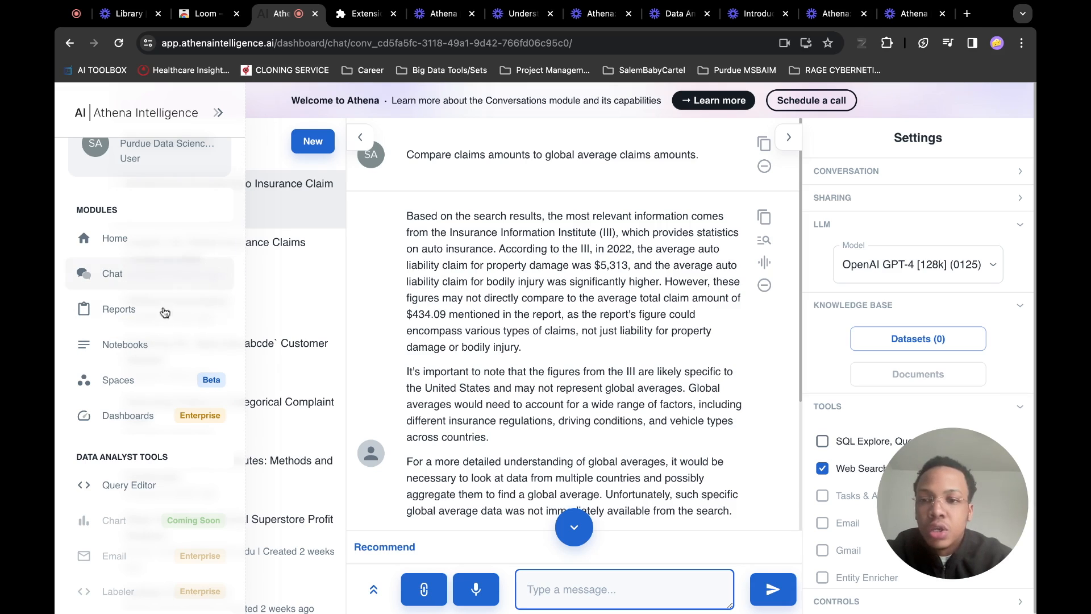
scroll(164, 316, up, 2)
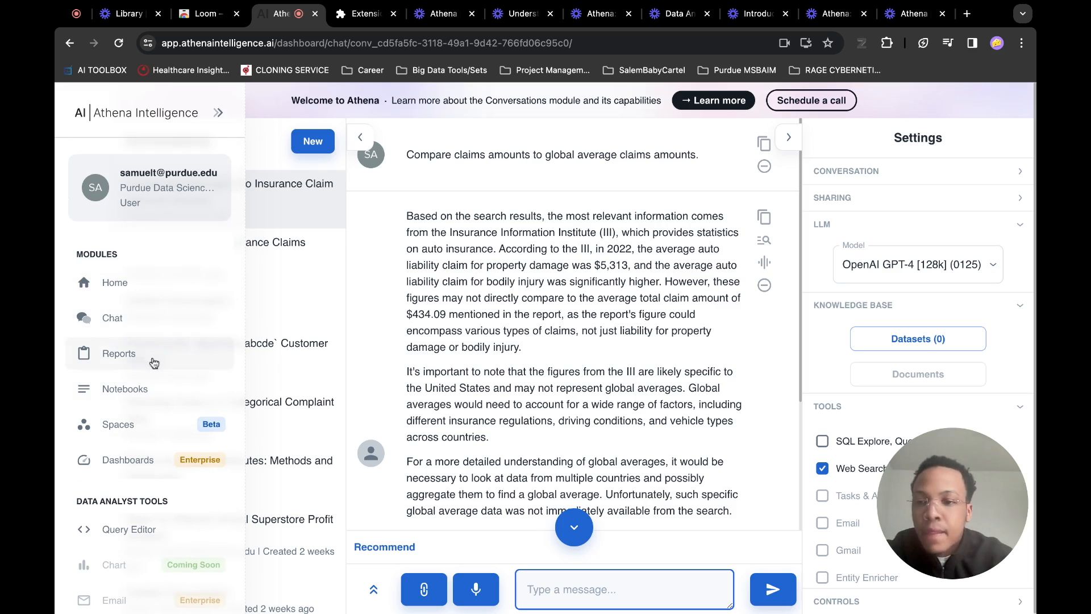
click(175, 365)
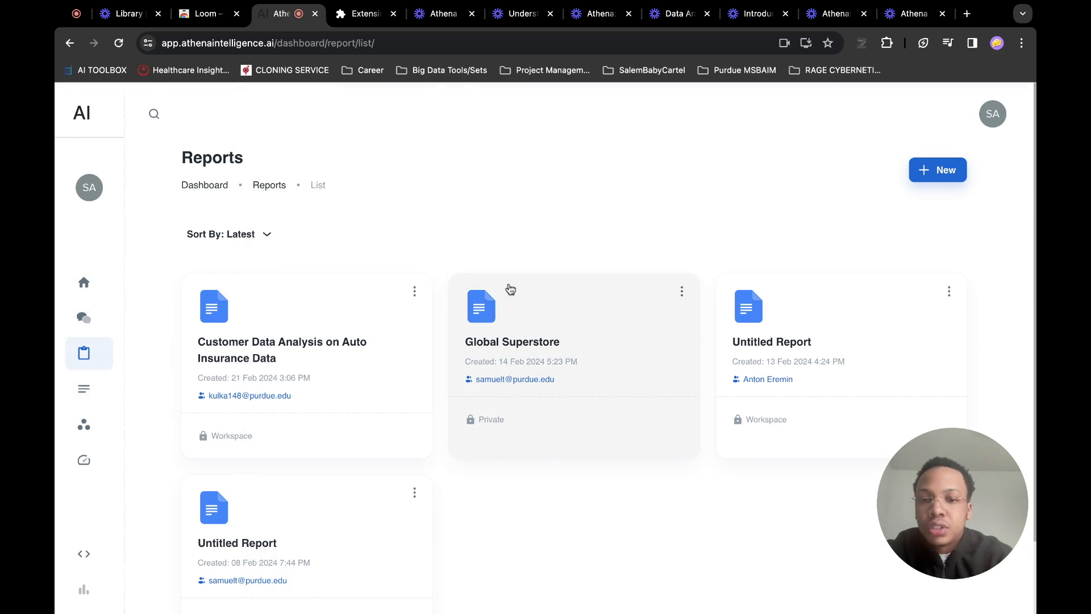
click(318, 313)
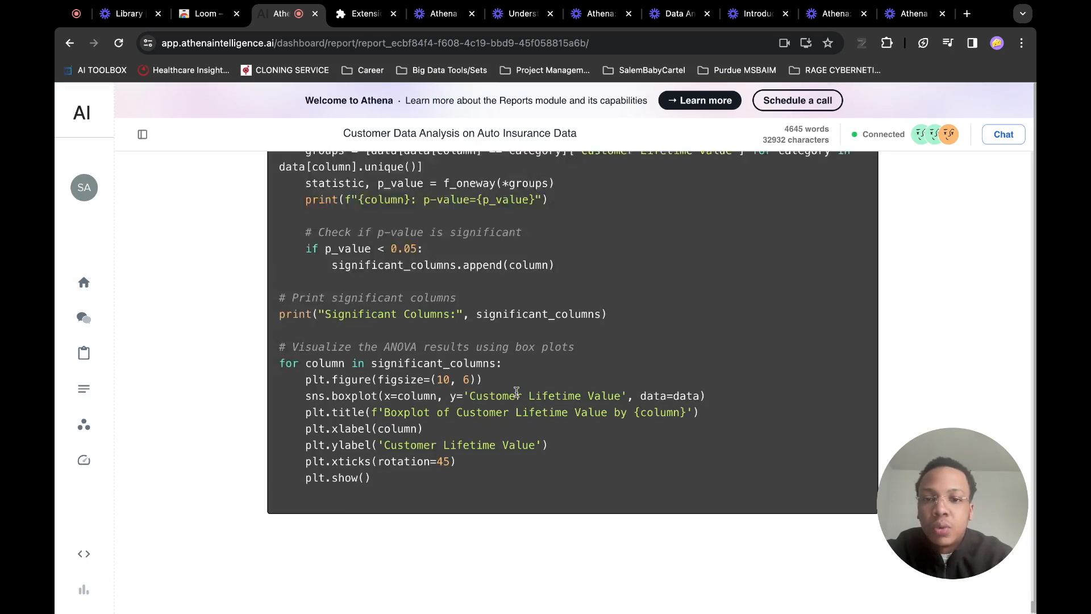
scroll(517, 392, up, 20)
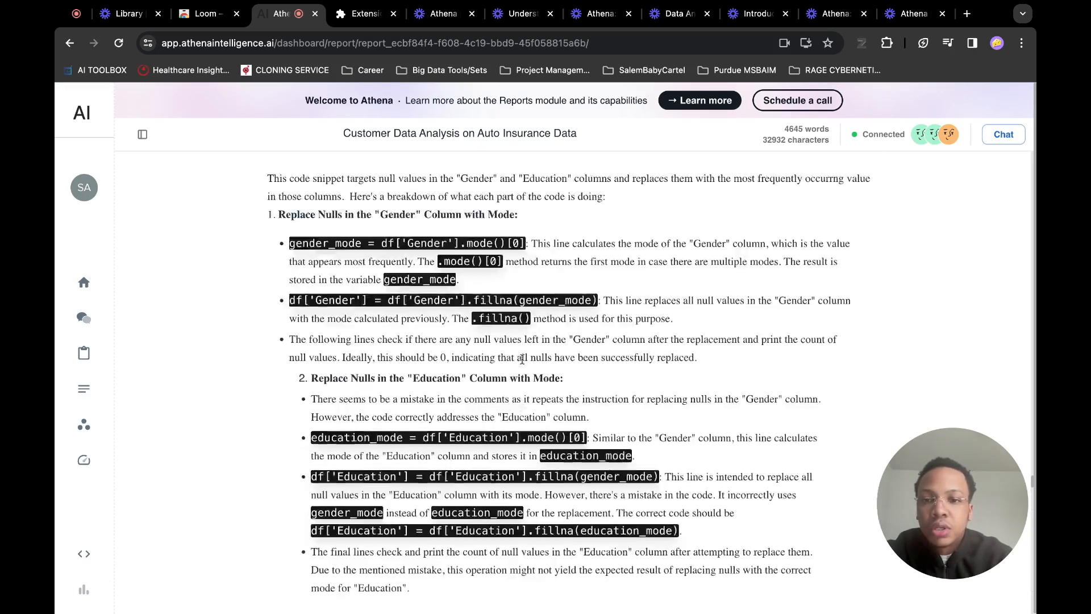